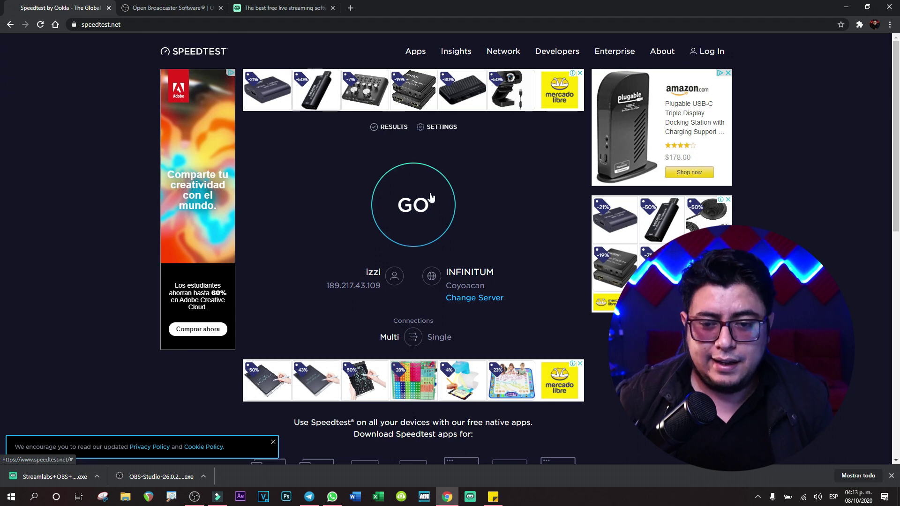
Step: Run an internet speed test on the connection and switch to OBS Studio
{"action": "left_click", "coordinate": [421, 213]}
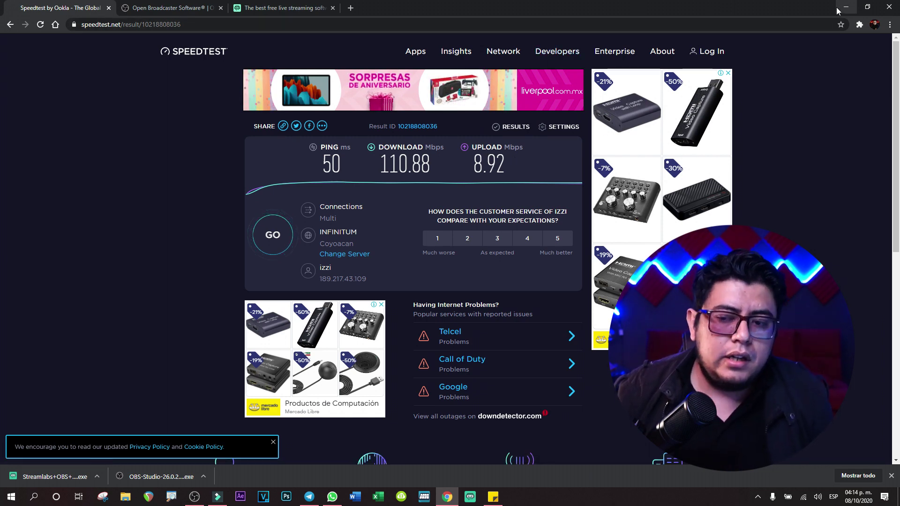
{"action": "left_click", "coordinate": [195, 496]}
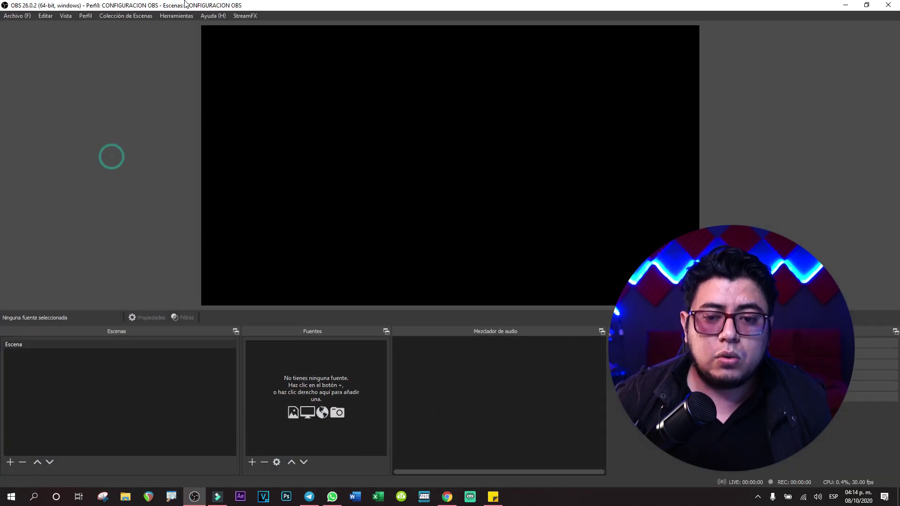
{"action": "left_click", "coordinate": [174, 15]}
{"action": "left_click", "coordinate": [179, 27]}
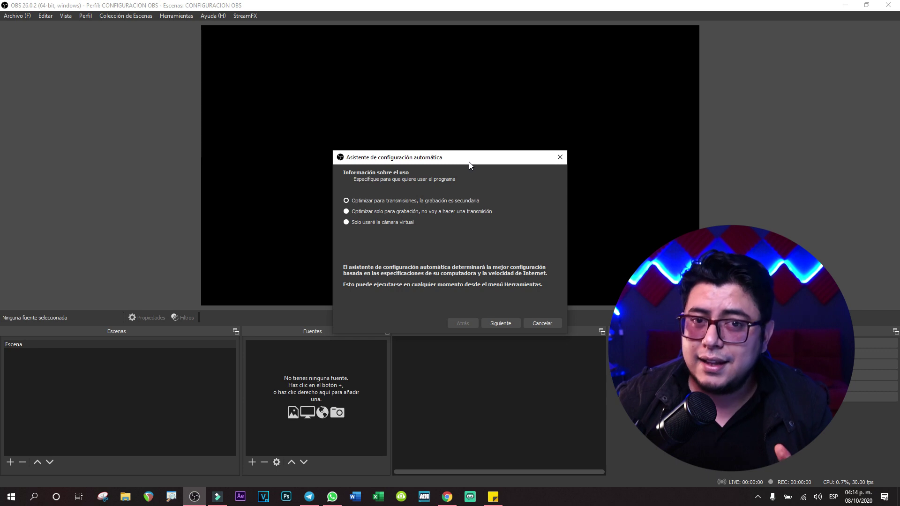
{"action": "left_click", "coordinate": [560, 157]}
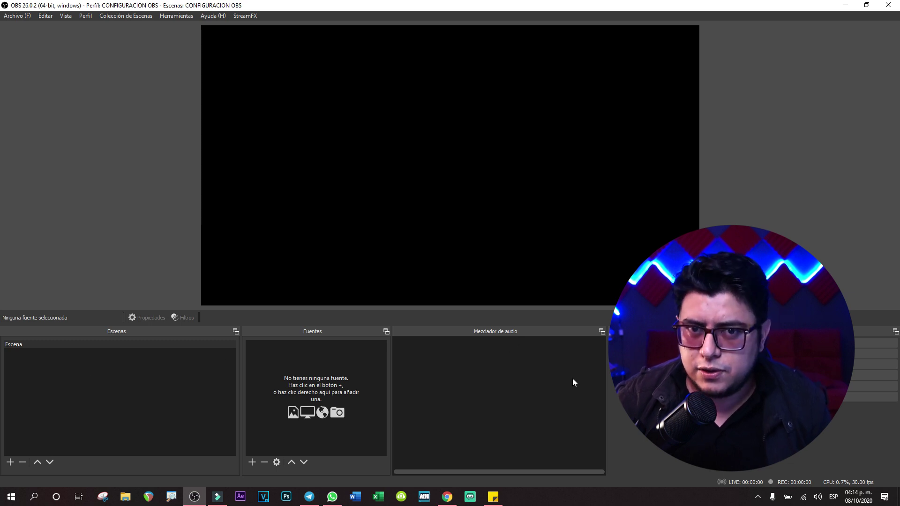
{"action": "left_click", "coordinate": [80, 231]}
{"action": "left_click", "coordinate": [26, 376]}
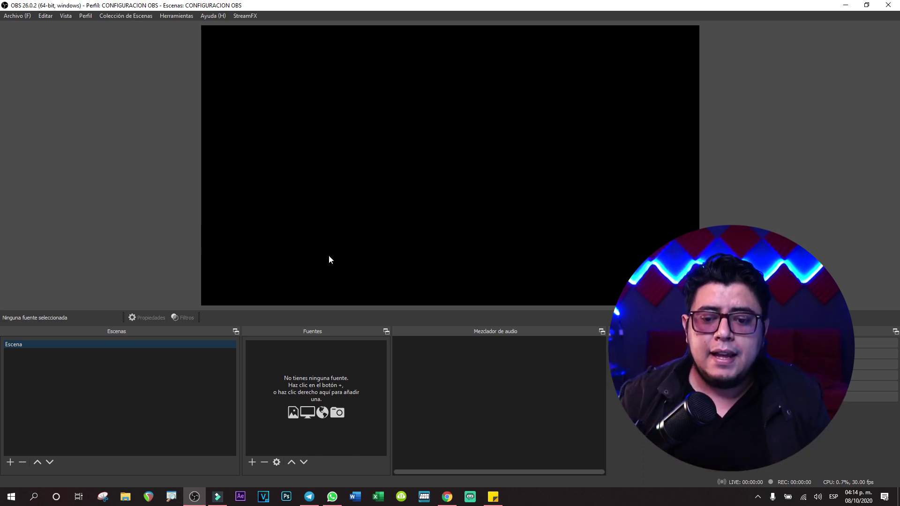
{"action": "left_click", "coordinate": [252, 462]}
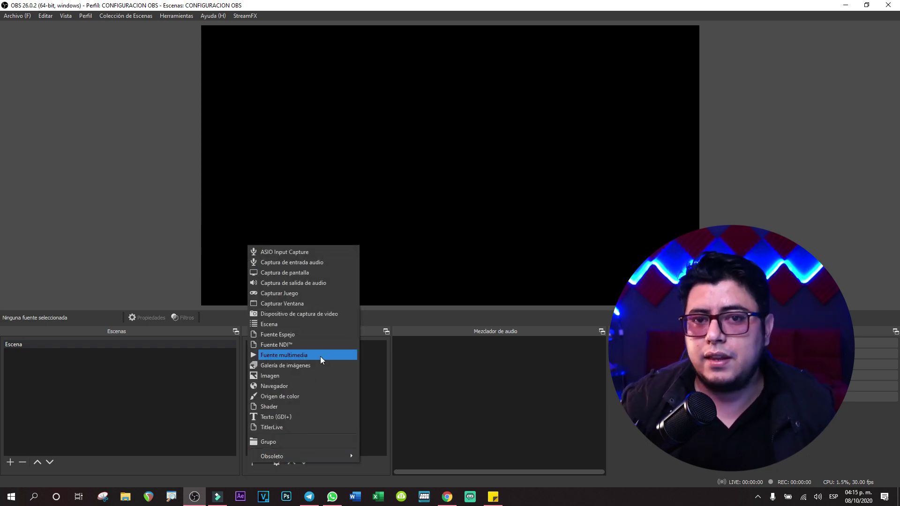
{"action": "left_click", "coordinate": [510, 384]}
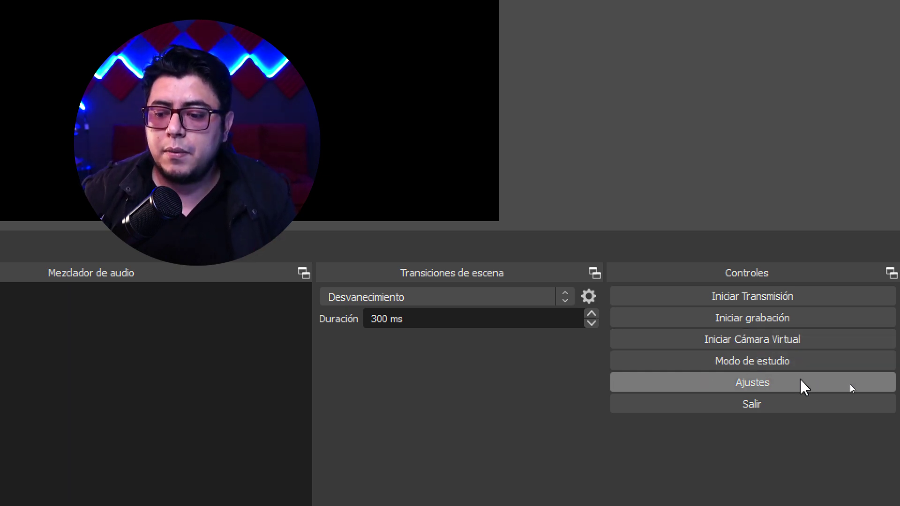
Step: In the advanced settings, set the video colour range (Gama de colores) to Completo
{"action": "left_click", "coordinate": [851, 385]}
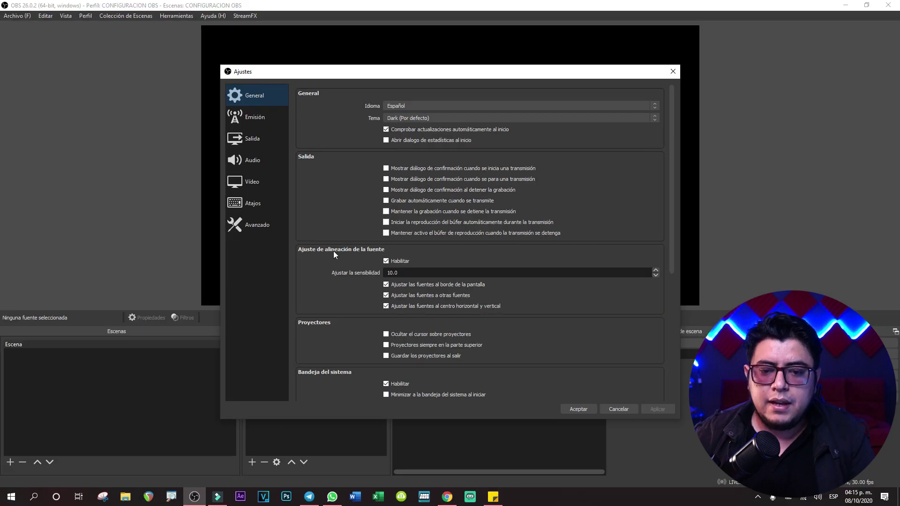
{"action": "left_click", "coordinate": [255, 228]}
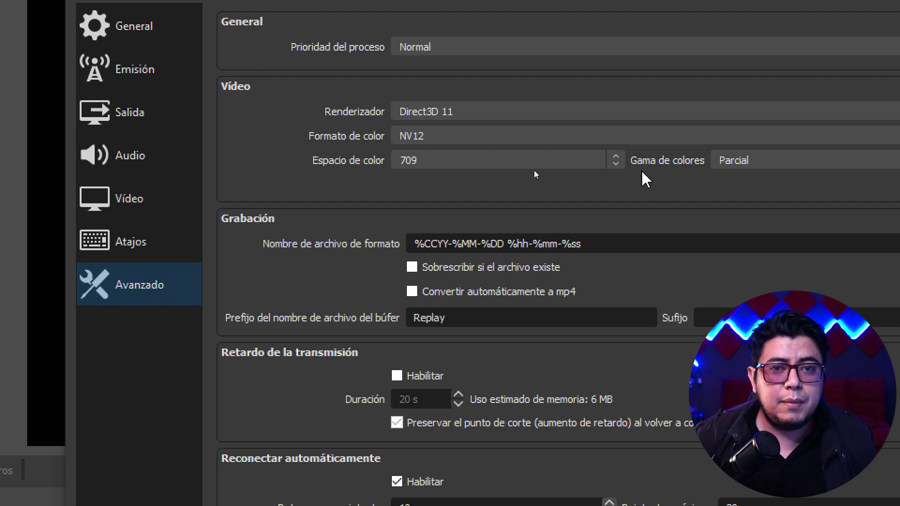
{"action": "left_click", "coordinate": [742, 165]}
{"action": "left_click", "coordinate": [744, 188]}
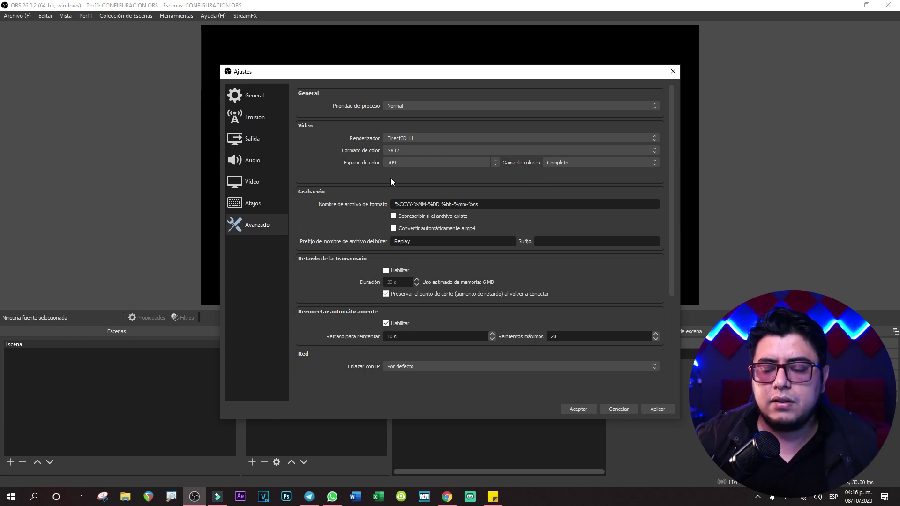
Step: In the video settings, set the scaled output resolution (Resolución de salida) to 1920x1080
{"action": "left_click", "coordinate": [266, 185]}
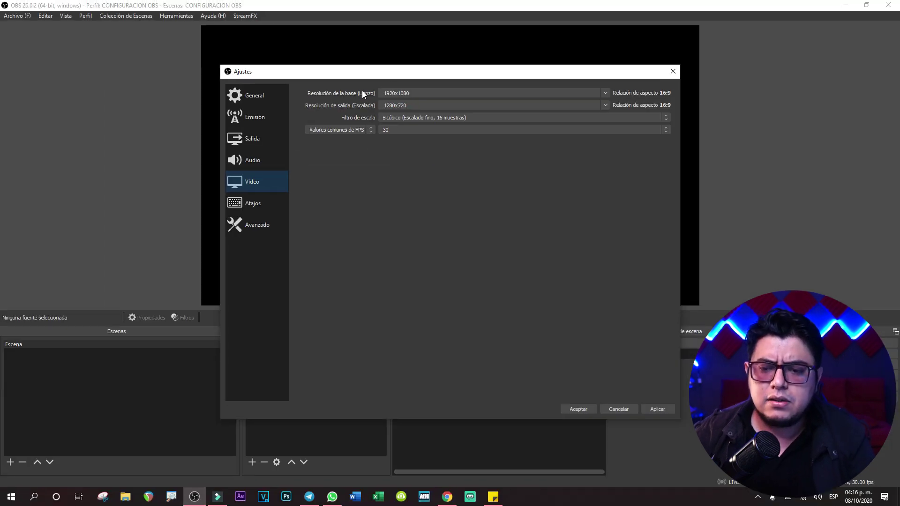
{"action": "left_click_drag", "start_coordinate": [390, 72], "coordinate": [404, 328]}
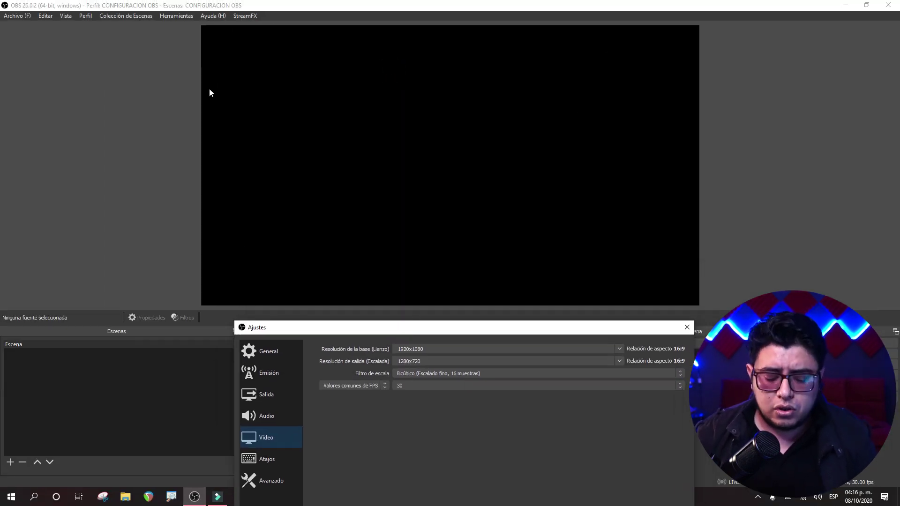
{"action": "mouse_move", "coordinate": [189, 10]}
{"action": "left_mouse_down"}
{"action": "mouse_move", "coordinate": [703, 312]}
{"action": "mouse_move", "coordinate": [718, 310]}
{"action": "left_mouse_up"}
{"action": "mouse_move", "coordinate": [223, 30]}
{"action": "left_mouse_down"}
{"action": "mouse_move", "coordinate": [289, 8]}
{"action": "mouse_move", "coordinate": [351, 94]}
{"action": "mouse_move", "coordinate": [261, 275]}
{"action": "mouse_move", "coordinate": [421, 350]}
{"action": "mouse_move", "coordinate": [573, 314]}
{"action": "mouse_move", "coordinate": [699, 306]}
{"action": "mouse_move", "coordinate": [693, 337]}
{"action": "left_mouse_up"}
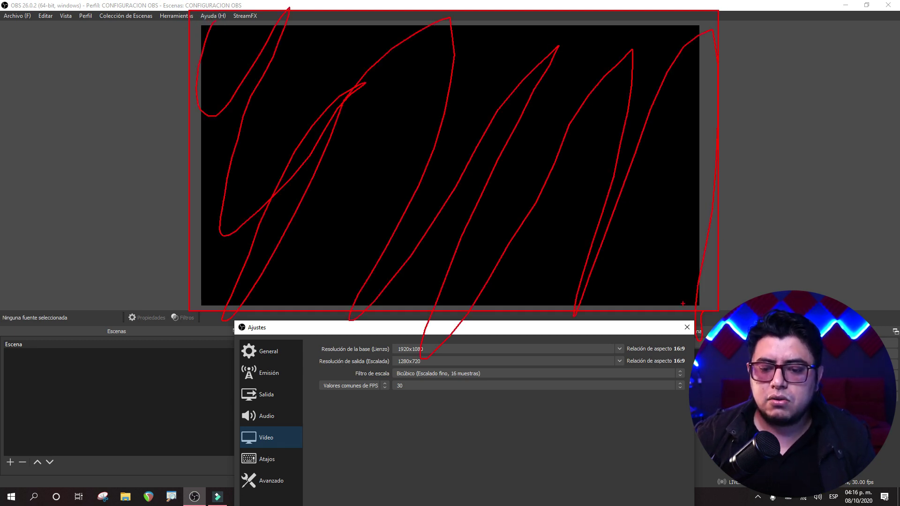
{"action": "key", "text": "Escape"}
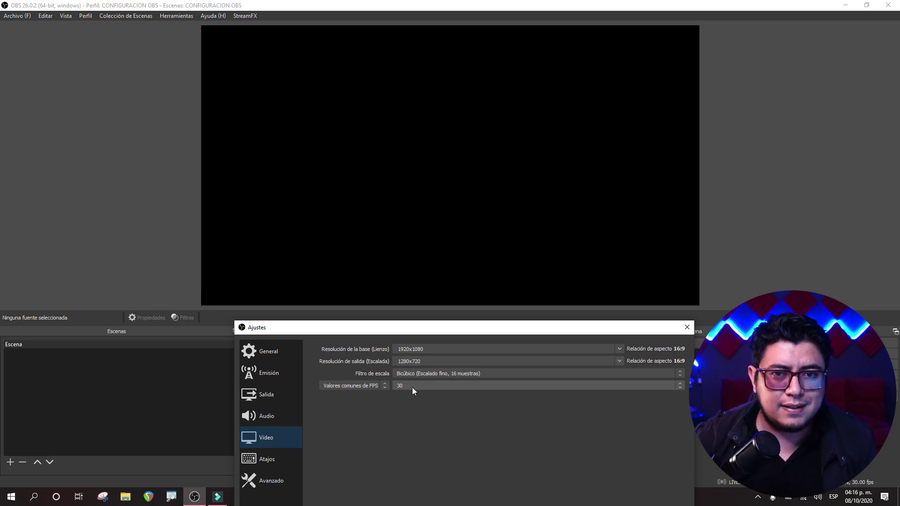
{"action": "left_click", "coordinate": [619, 362]}
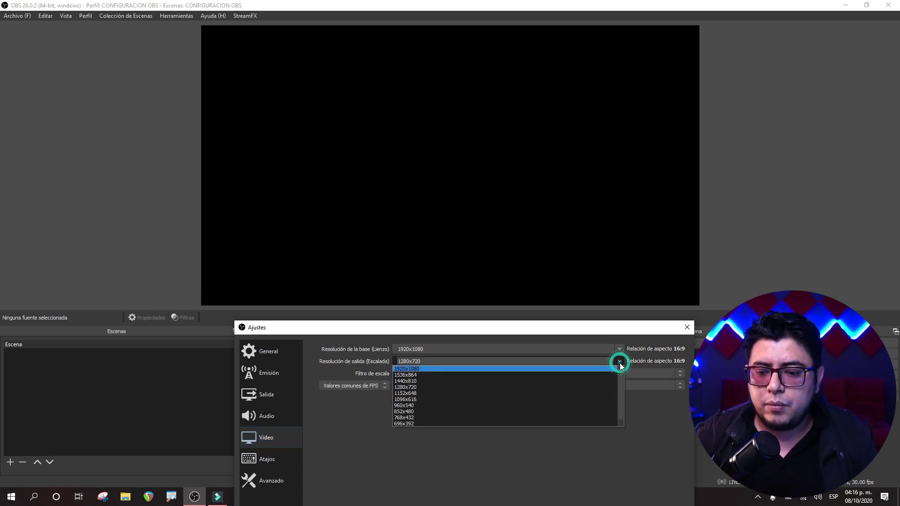
{"action": "left_click", "coordinate": [413, 369]}
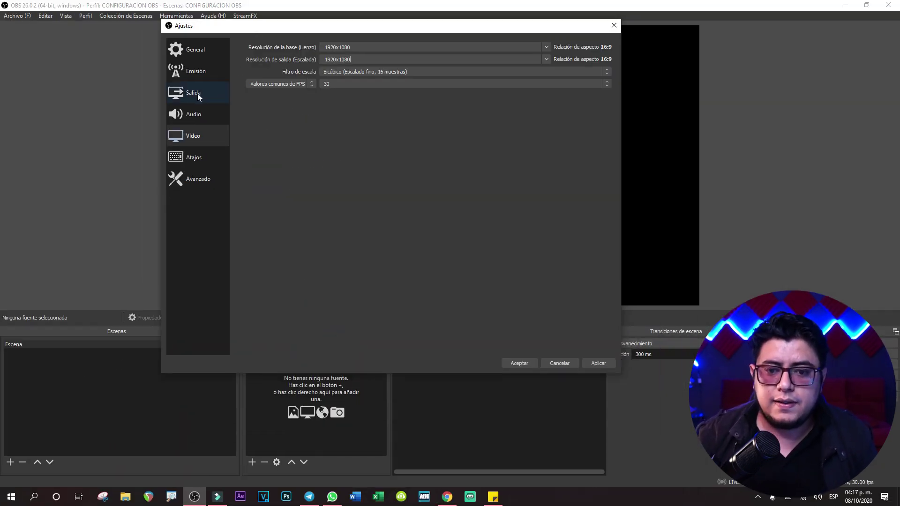
Step: In the output settings, set the streaming encoder to Software (x264) and the output mode to Avanzado
{"action": "left_click", "coordinate": [197, 94]}
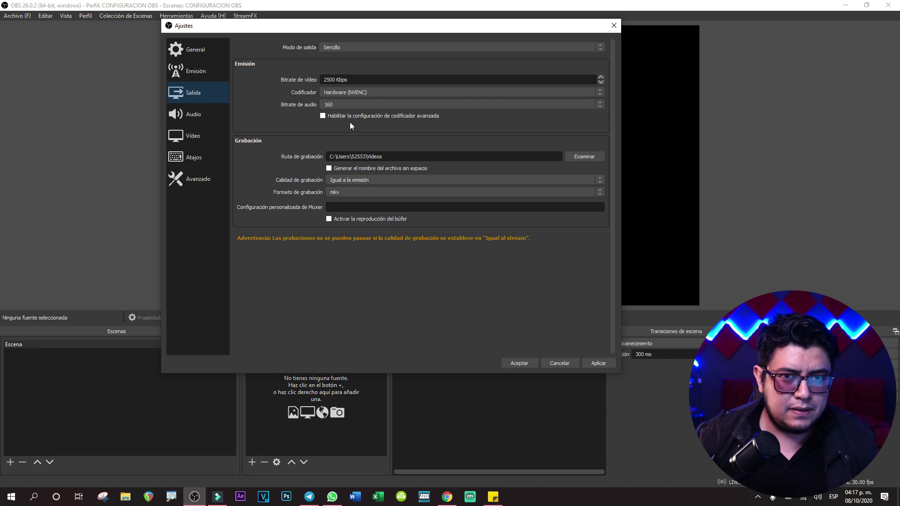
{"action": "left_click", "coordinate": [342, 89]}
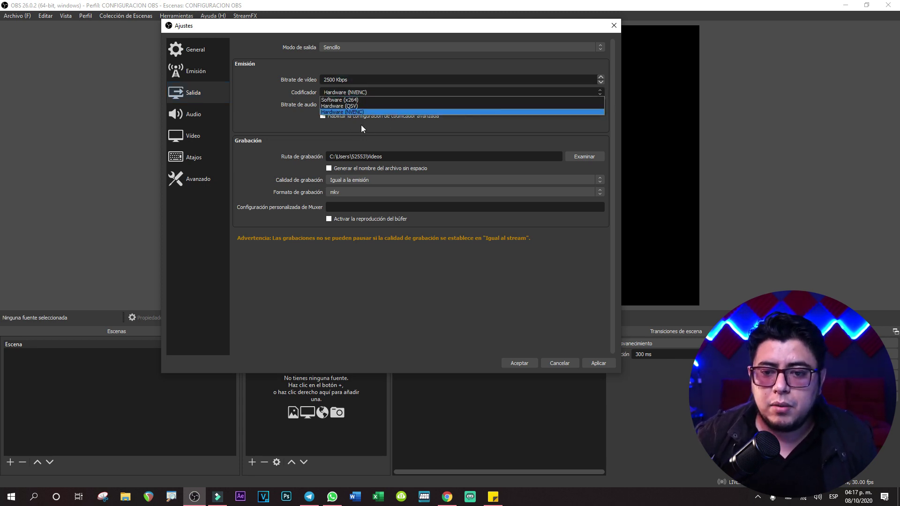
{"action": "left_click", "coordinate": [338, 100]}
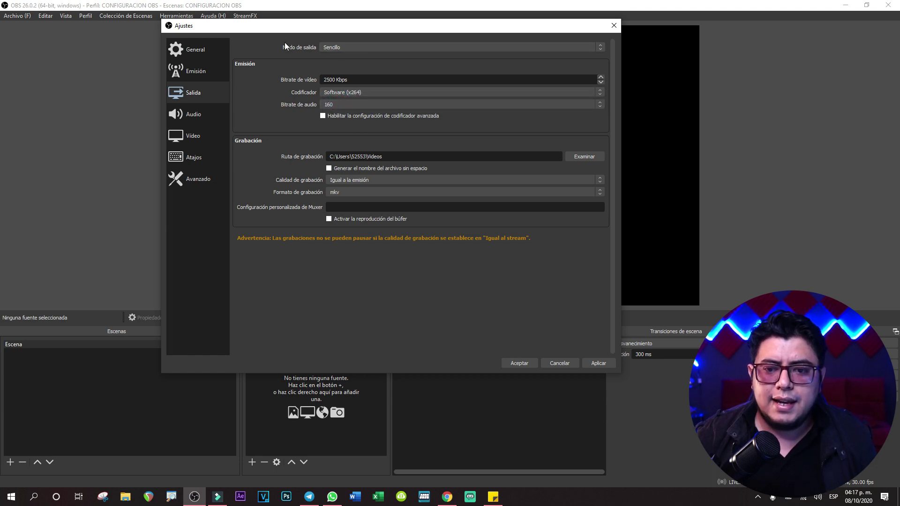
{"action": "left_click", "coordinate": [334, 47]}
{"action": "left_click", "coordinate": [339, 60]}
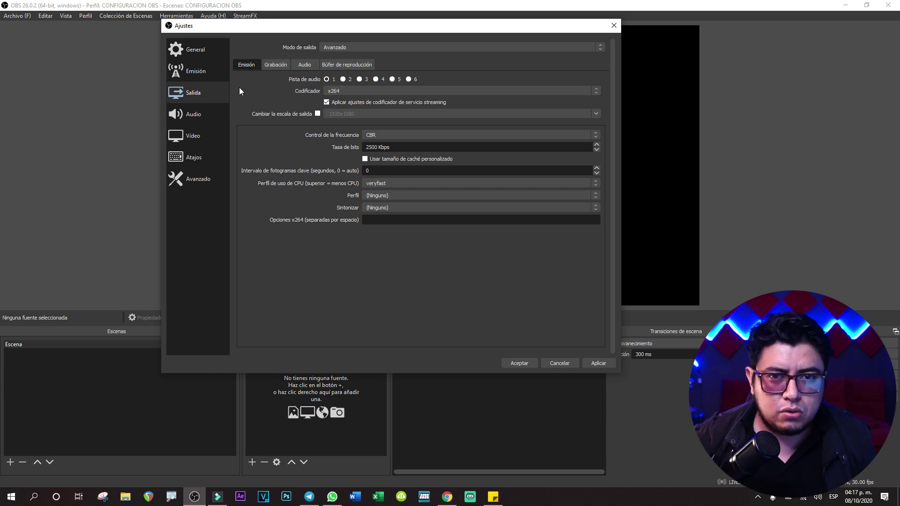
Step: Set the advanced streaming encoder (Codificador) to NVIDIA NVENC H.264 (new)
{"action": "left_click", "coordinate": [338, 92]}
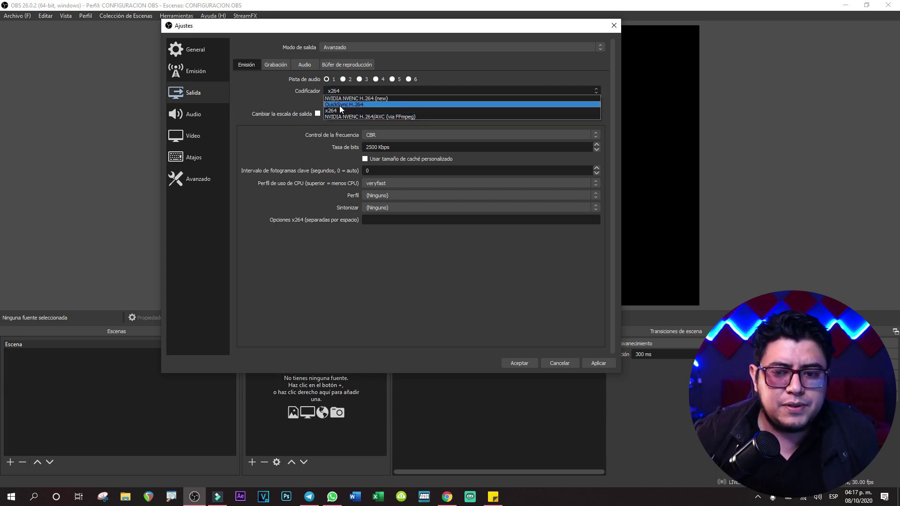
{"action": "left_click", "coordinate": [268, 101]}
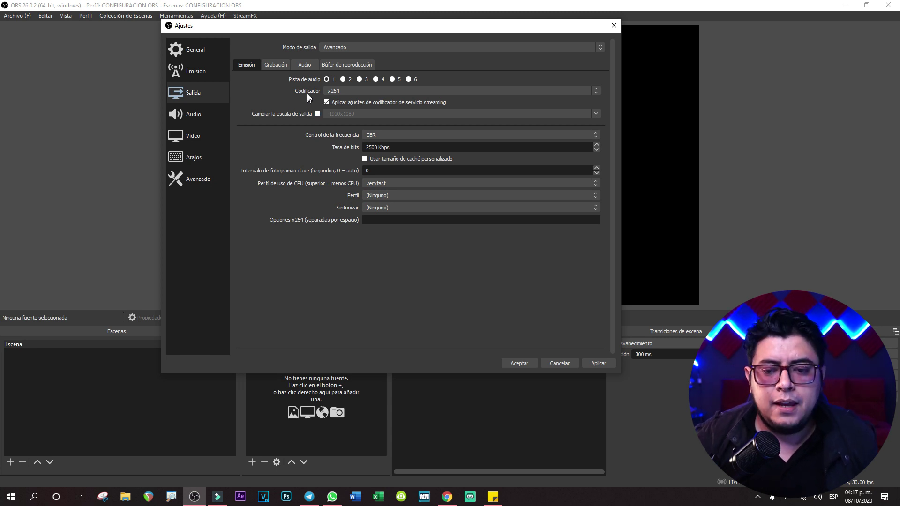
{"action": "left_click", "coordinate": [343, 91]}
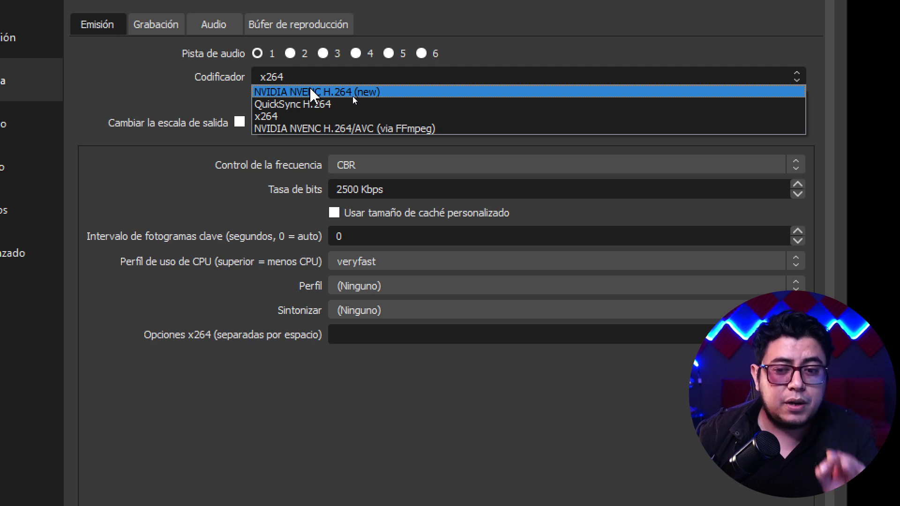
{"action": "left_click", "coordinate": [304, 93]}
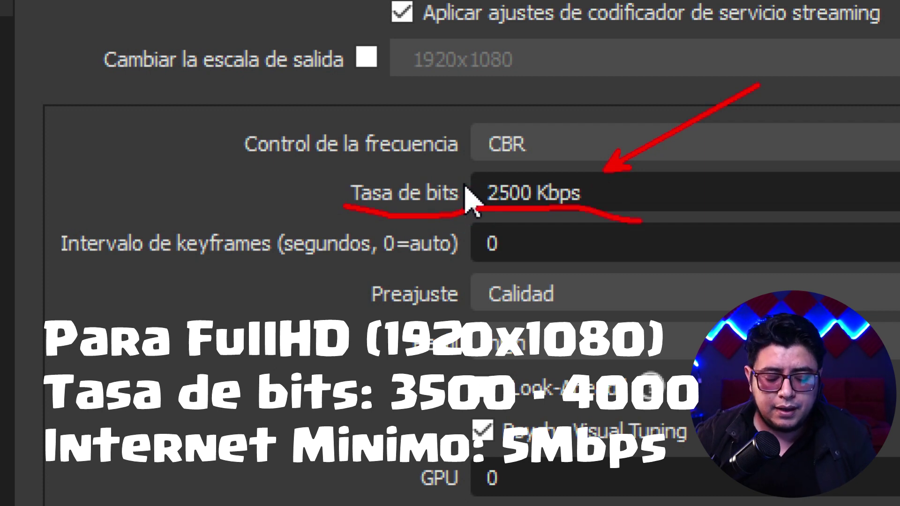
Step: Set the streaming bitrate (Tasa de bits) to 4000 Kbps
{"action": "left_click", "coordinate": [610, 188]}
{"action": "key", "text": "ctrl+a"}
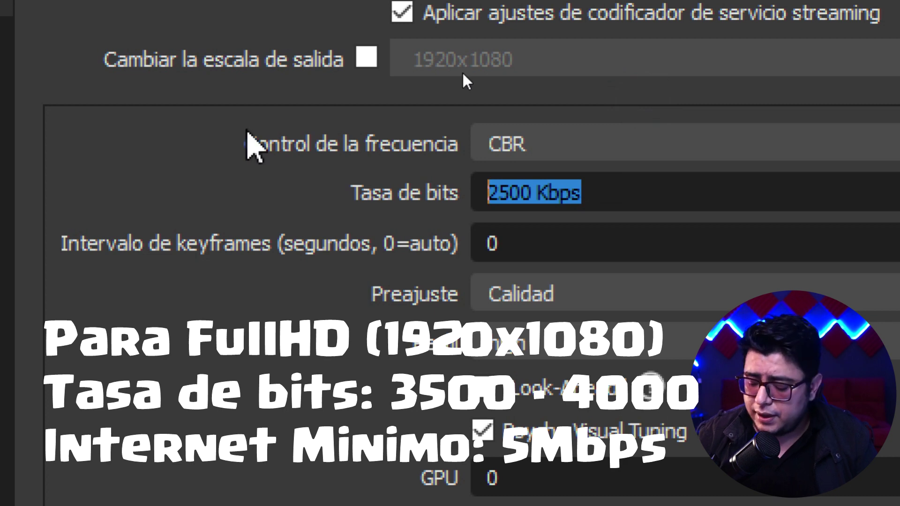
{"action": "type", "text": "4000"}
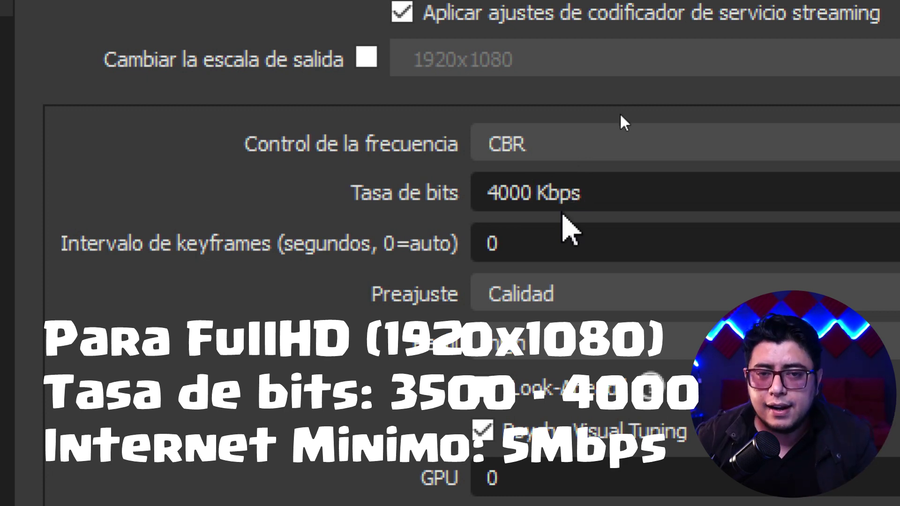
{"action": "left_click", "coordinate": [558, 192]}
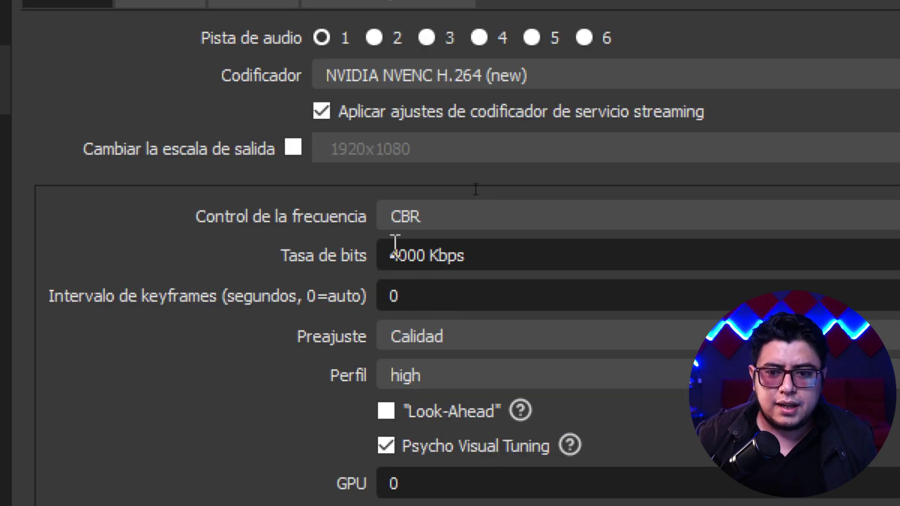
Step: Set the streaming encoder's preset (Preajuste) to Máxima Calidad and review the profile options
{"action": "left_click", "coordinate": [439, 335]}
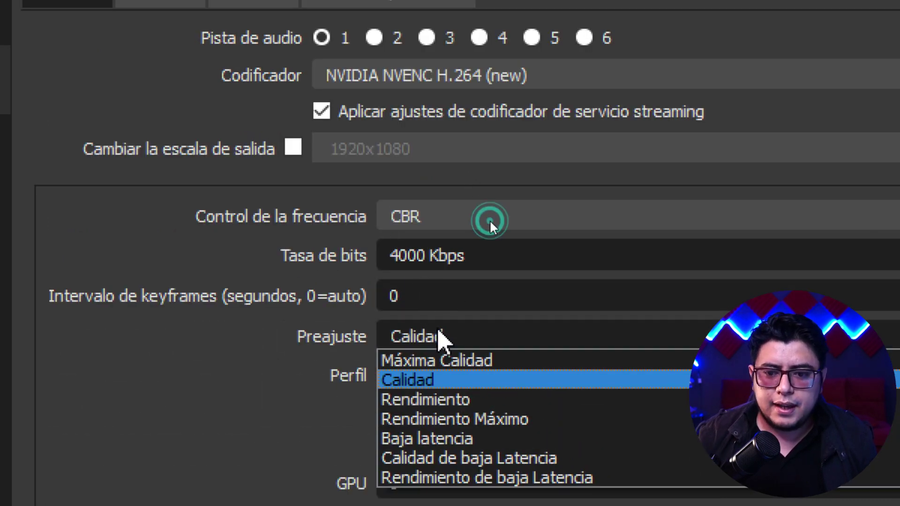
{"action": "left_click", "coordinate": [445, 360]}
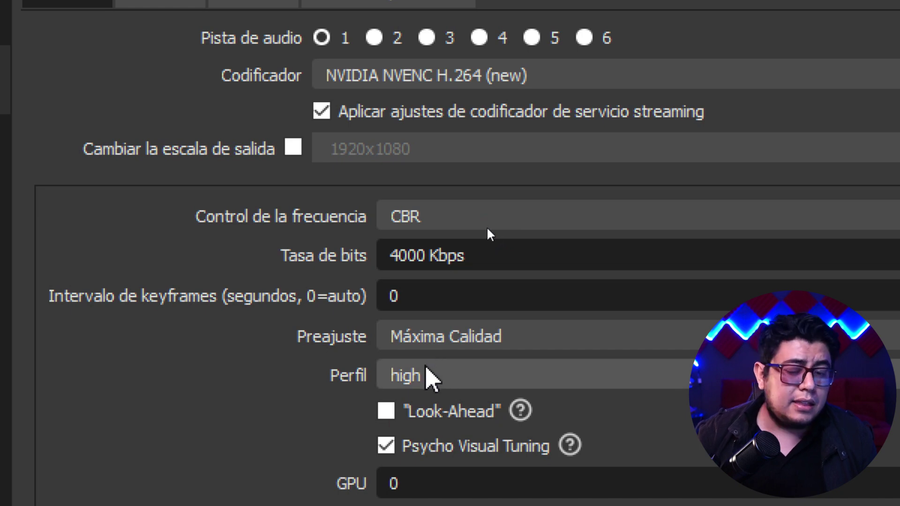
{"action": "left_click", "coordinate": [434, 337]}
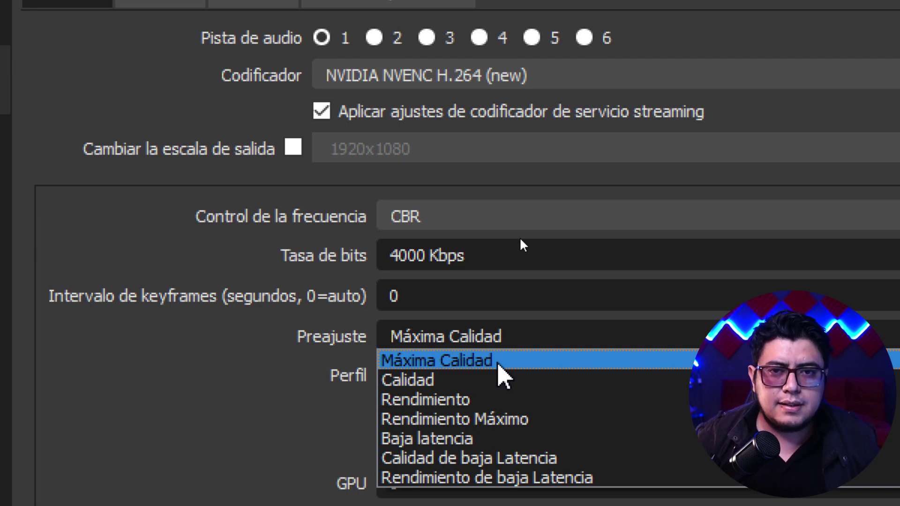
{"action": "left_click", "coordinate": [521, 239]}
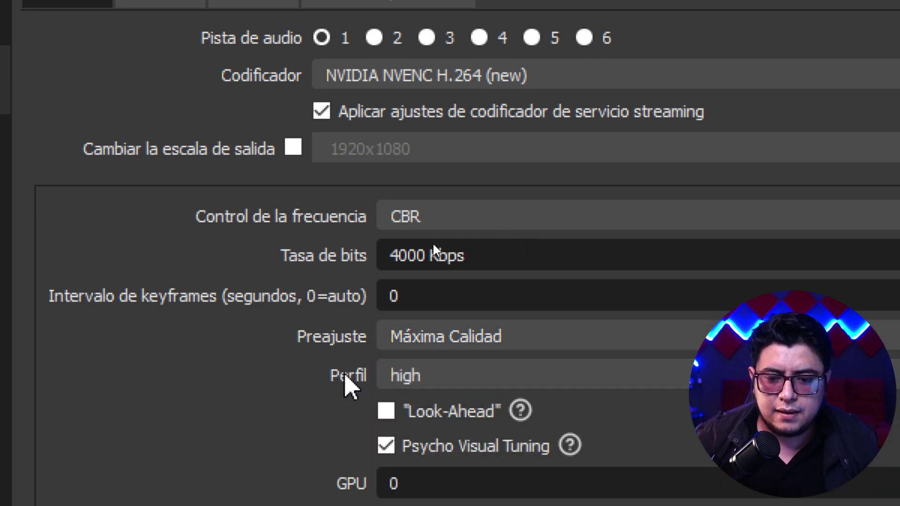
{"action": "left_click", "coordinate": [428, 375]}
{"action": "left_click", "coordinate": [319, 404]}
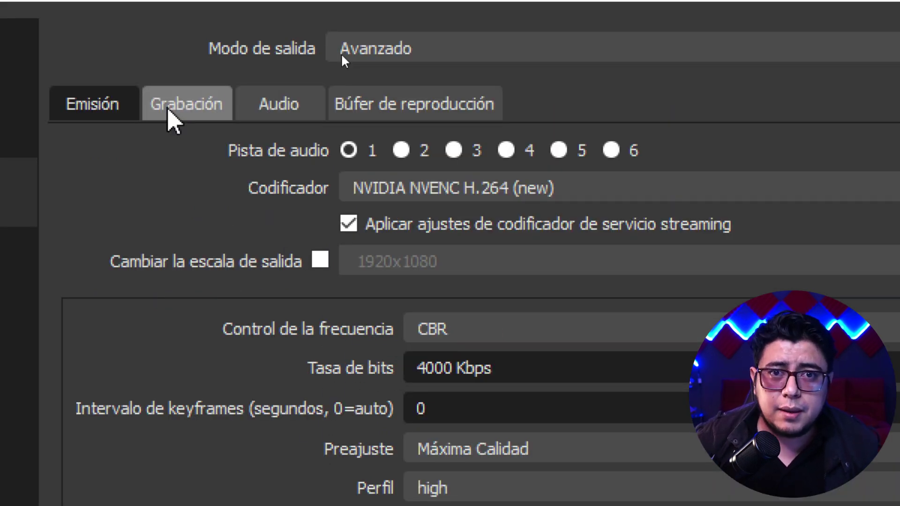
Step: Set the recording format (Formato de grabación) to mp4 in the recording output settings
{"action": "left_click", "coordinate": [169, 110]}
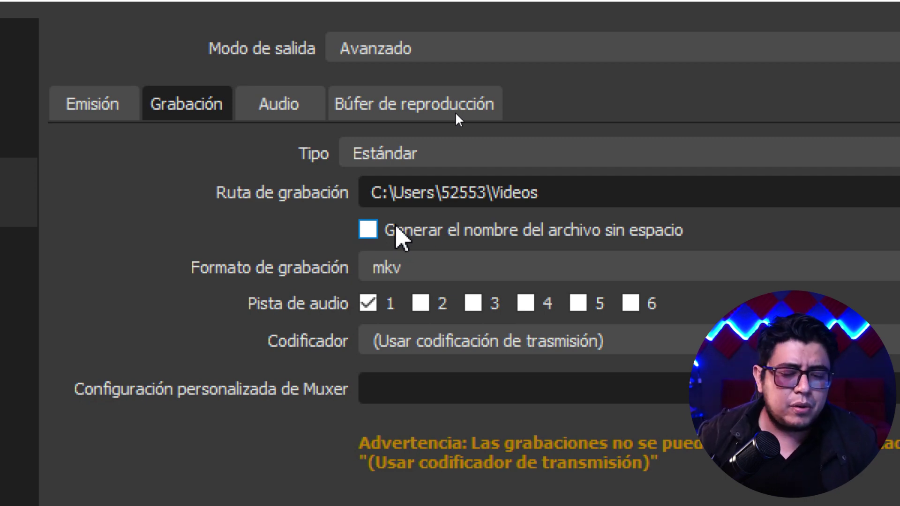
{"action": "left_click", "coordinate": [412, 274]}
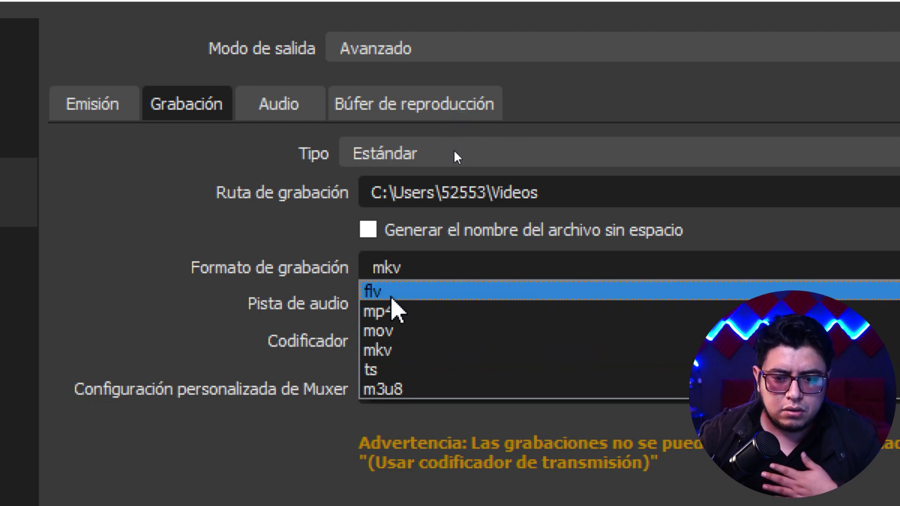
{"action": "left_click", "coordinate": [399, 311]}
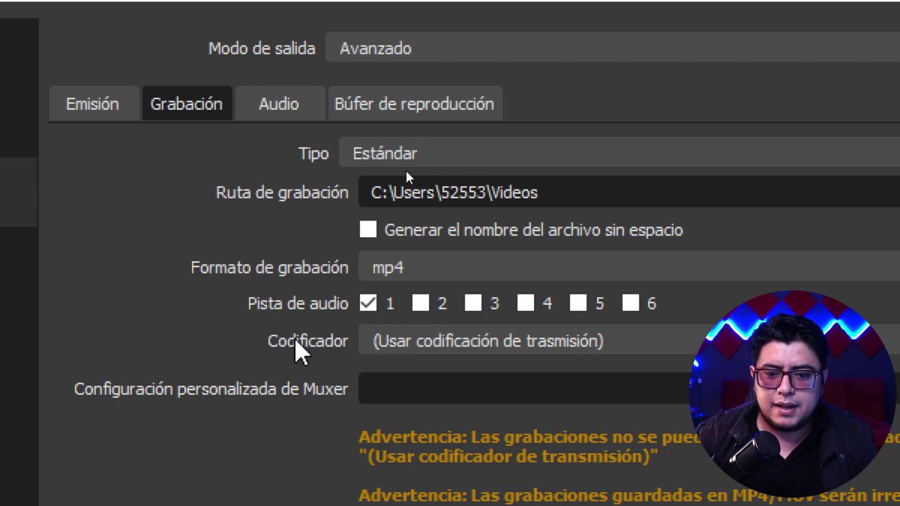
Step: Set the recording encoder (Codificador) to NVIDIA NVENC H.264 (new) and keep its rate control (Control de la frecuencia) at CBR
{"action": "left_click", "coordinate": [385, 345]}
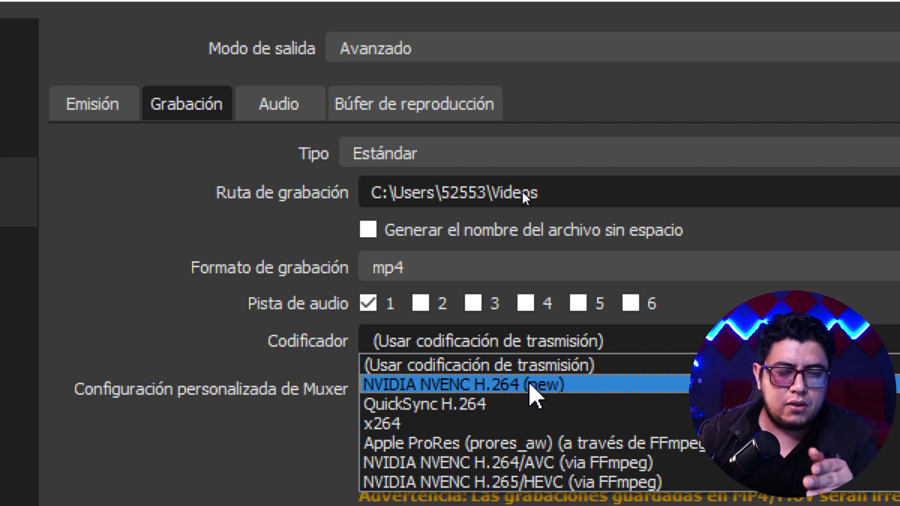
{"action": "left_click", "coordinate": [493, 385]}
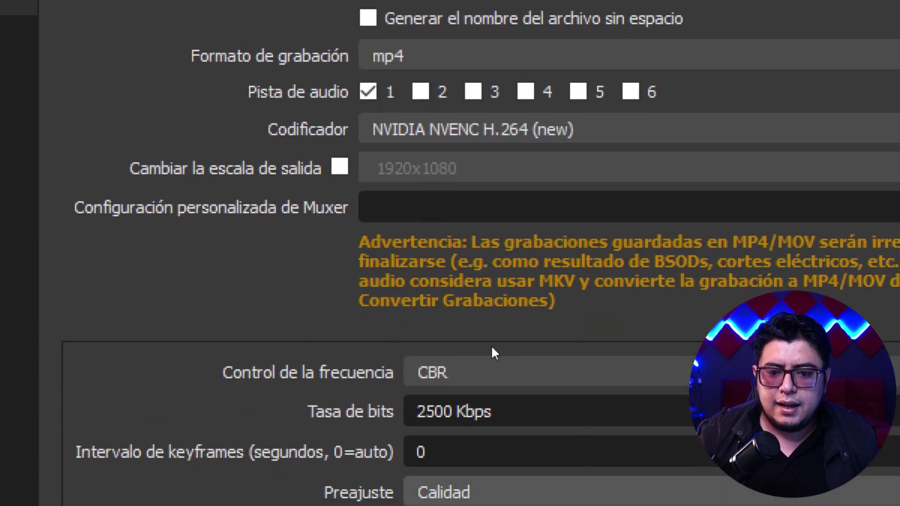
{"action": "left_click", "coordinate": [428, 373]}
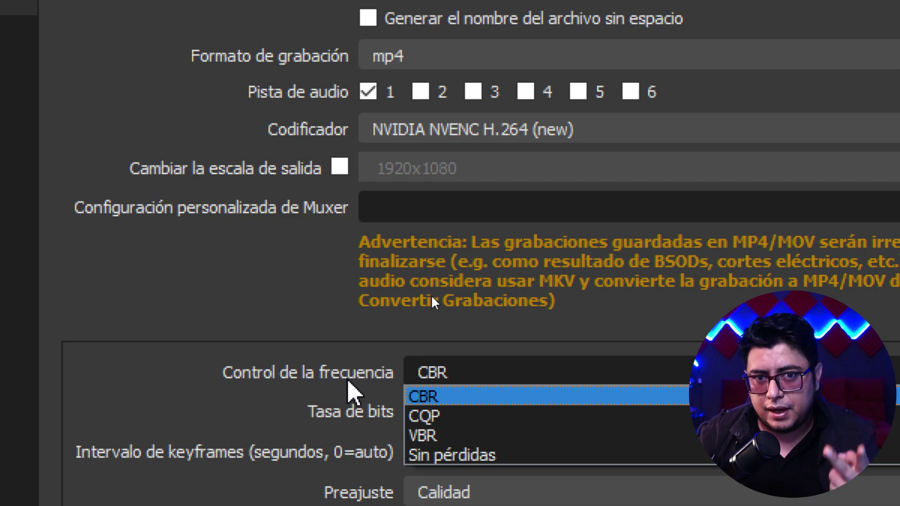
{"action": "left_click", "coordinate": [431, 297]}
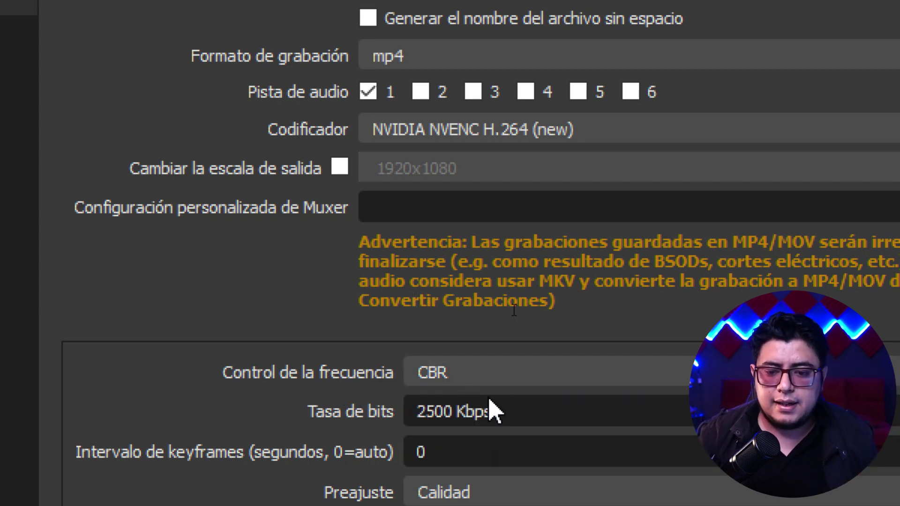
Step: Set the recording bitrate (Tasa de bits) to 15000 Kbps and the recording preset (Preajuste) to Máxima Calidad
{"action": "triple_click", "coordinate": [522, 416]}
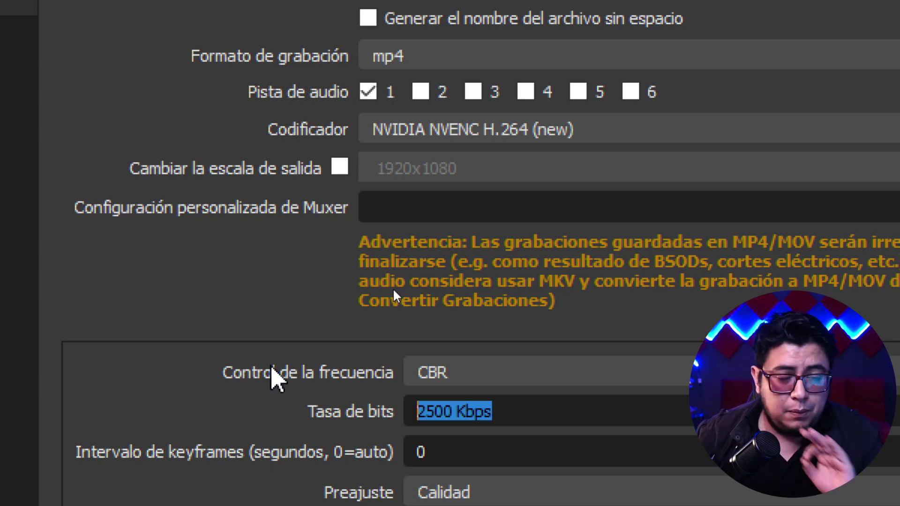
{"action": "type", "text": "1500"}
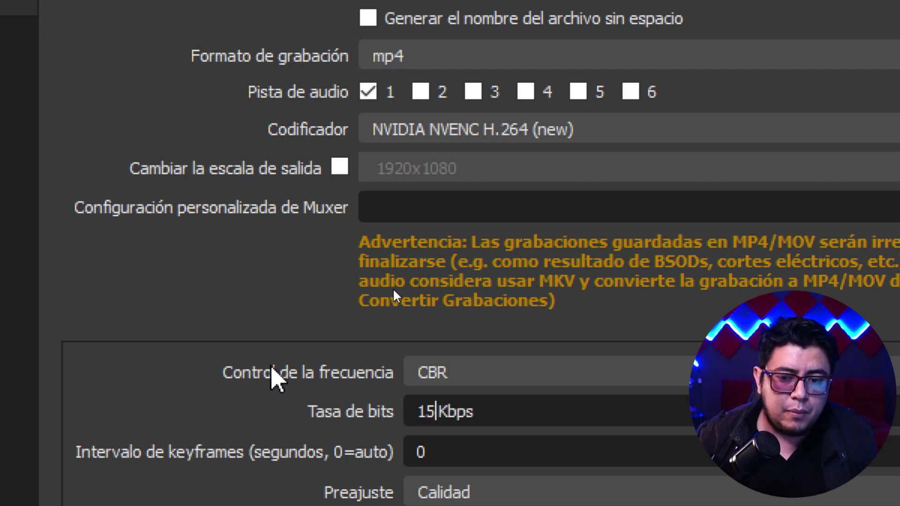
{"action": "type", "text": "0"}
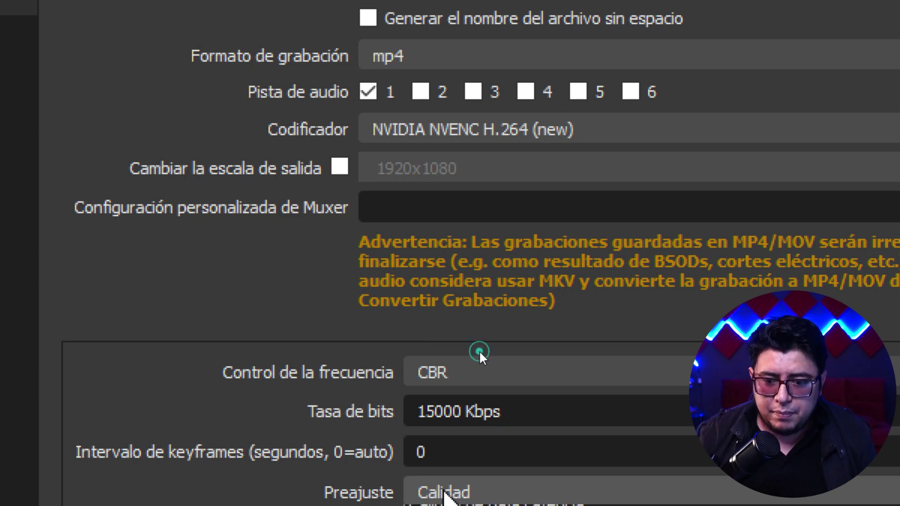
{"action": "left_click", "coordinate": [490, 366]}
{"action": "scroll", "coordinate": [462, 497], "scroll_direction": "up", "scroll_amount": 1}
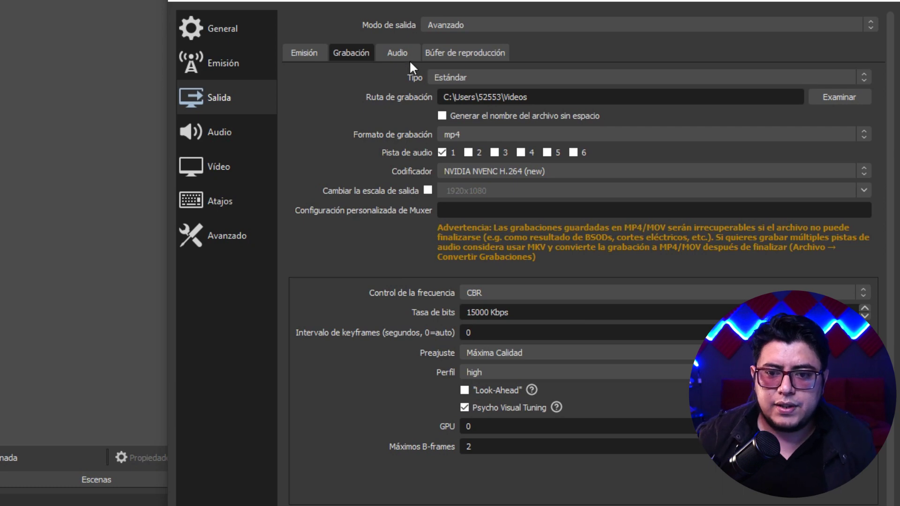
Step: Review the output audio track bitrates and replay buffer options, and open the streaming service settings (Emisión)
{"action": "left_click", "coordinate": [396, 52]}
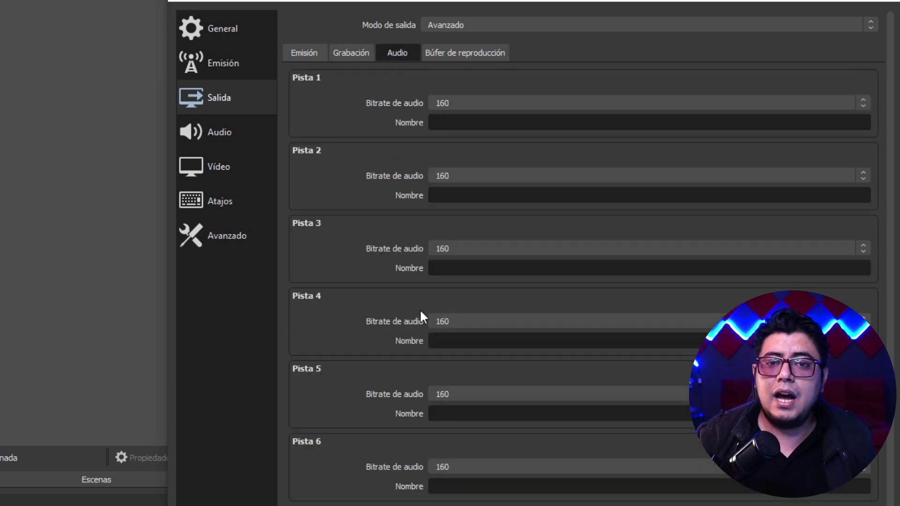
{"action": "left_click", "coordinate": [489, 52]}
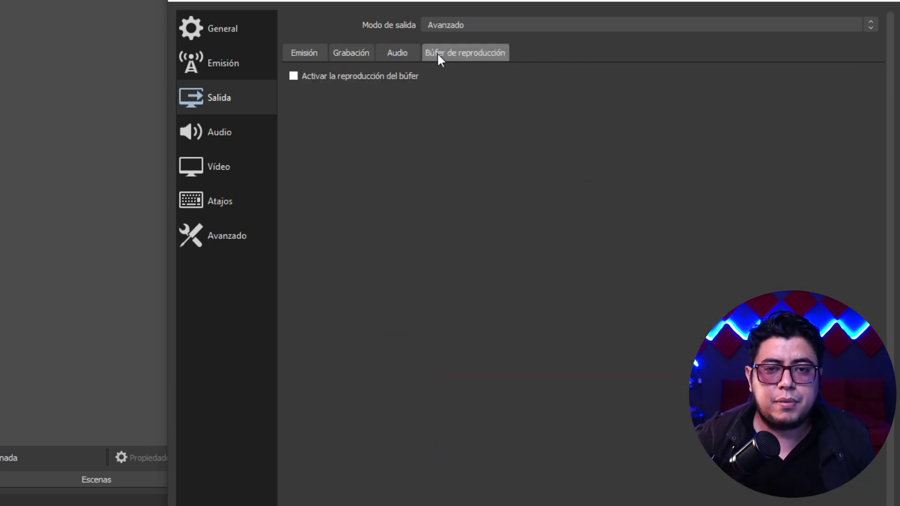
{"action": "left_click", "coordinate": [219, 65]}
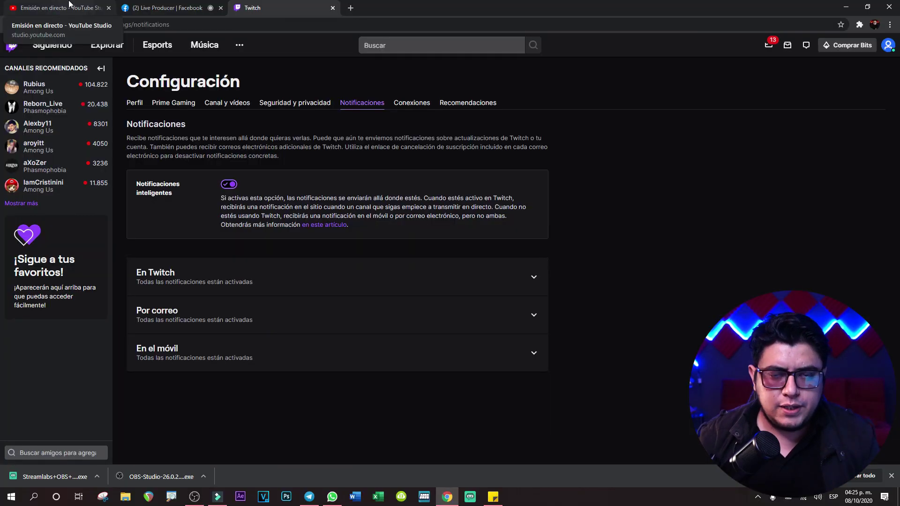
Step: Copy the stream key from the YouTube Studio live page in the browser and return to OBS
{"action": "left_click", "coordinate": [69, 6]}
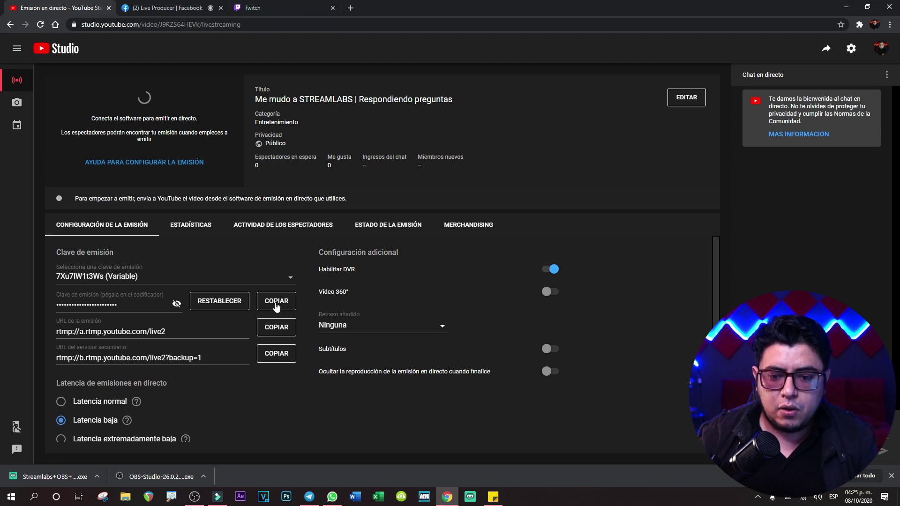
{"action": "left_click", "coordinate": [277, 305]}
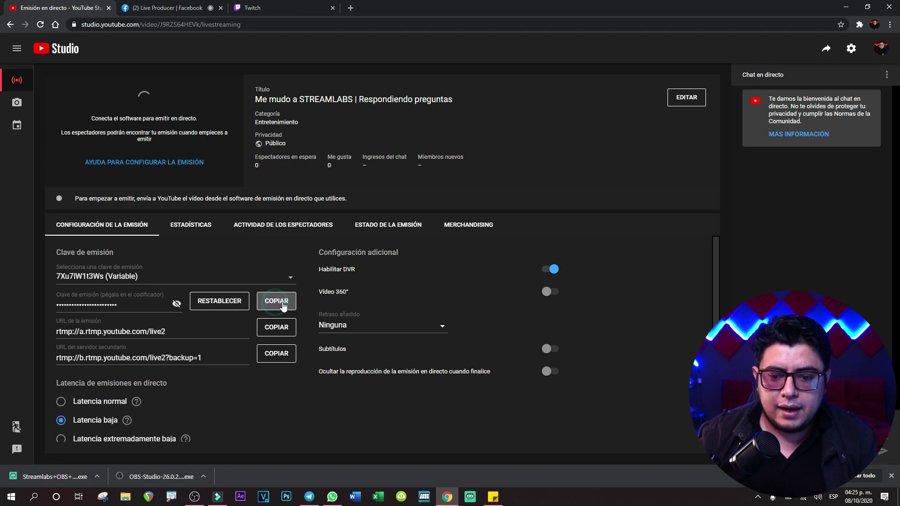
{"action": "left_click", "coordinate": [194, 497]}
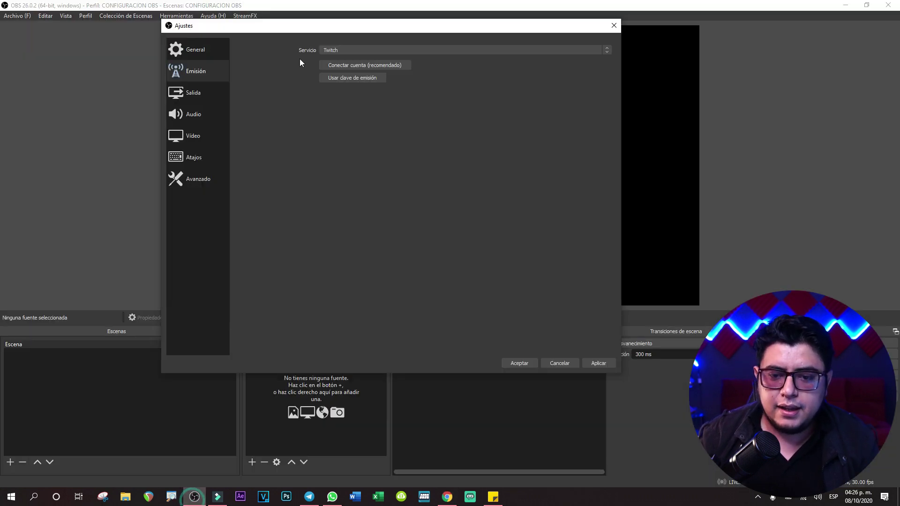
Step: Set the streaming service (Servicio) to YouTube / YouTube Gaming and paste the YouTube stream key
{"action": "left_click", "coordinate": [330, 49]}
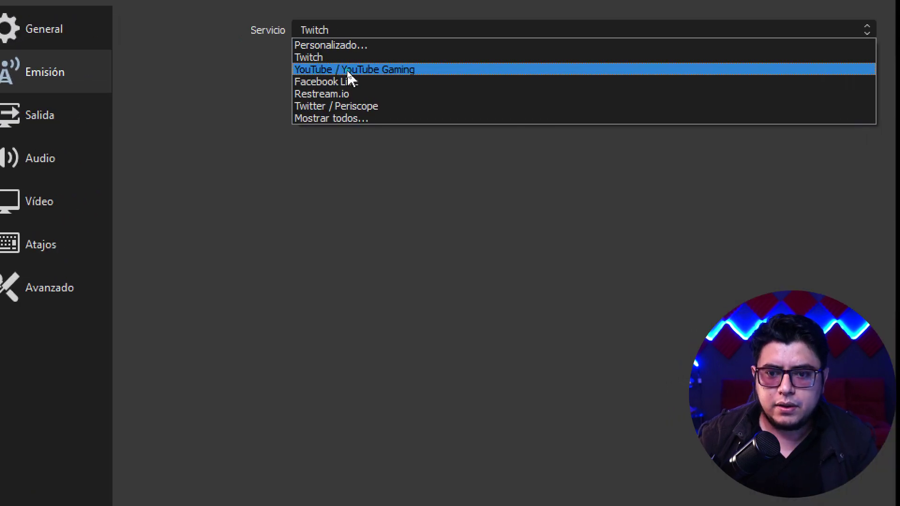
{"action": "left_click", "coordinate": [347, 70]}
{"action": "left_click", "coordinate": [346, 74]}
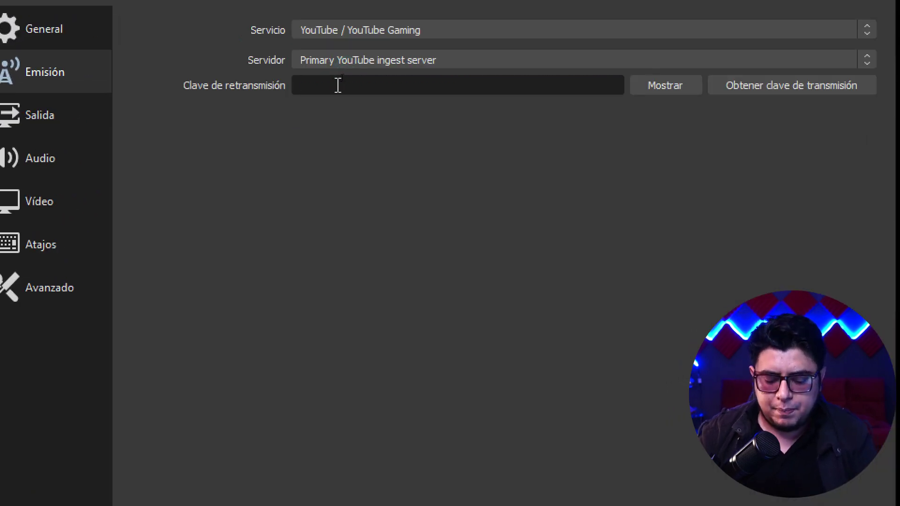
{"action": "key", "text": "ctrl+v"}
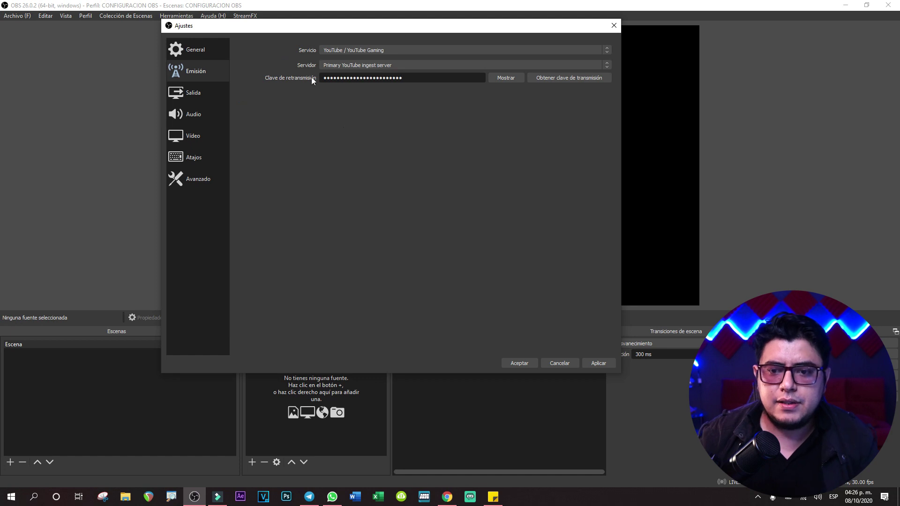
Step: Set the streaming service to Facebook Live, and in the browser switch Facebook Live Producer to "Usar clave de stream" and copy the stream key
{"action": "left_click", "coordinate": [368, 51]}
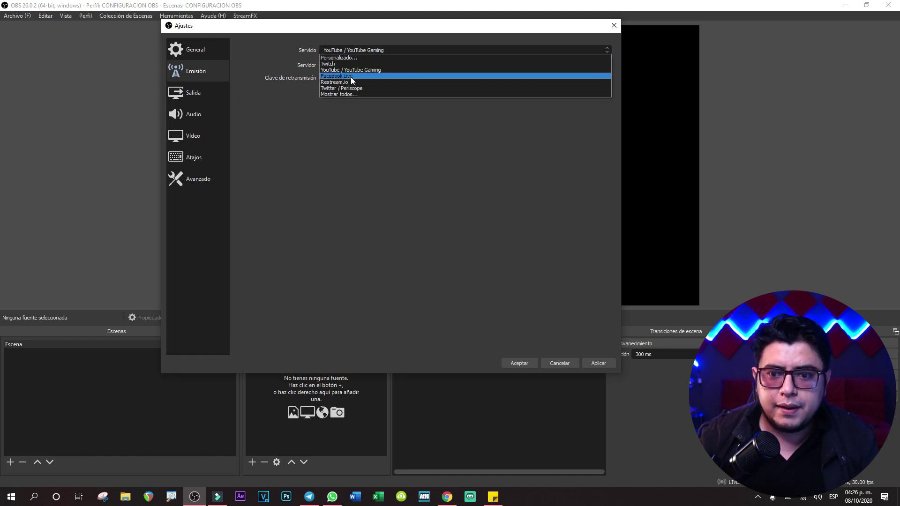
{"action": "left_click", "coordinate": [351, 76]}
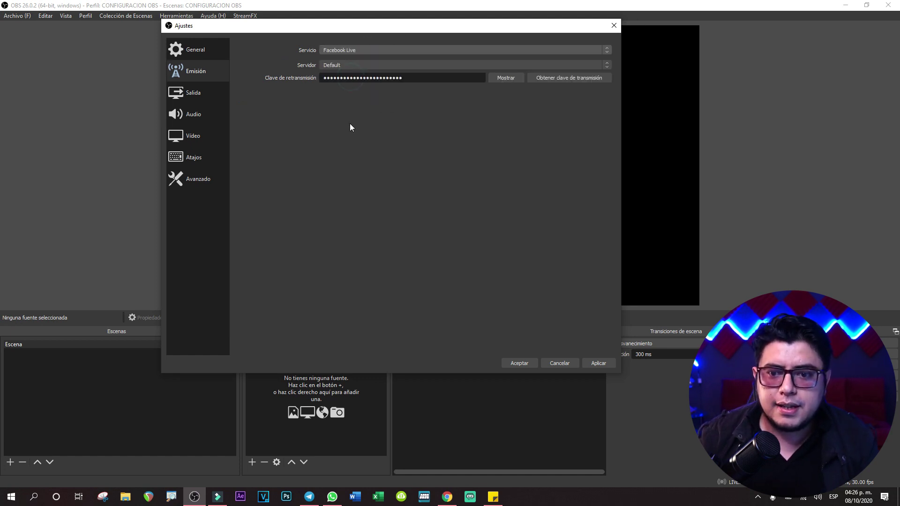
{"action": "left_click", "coordinate": [447, 496]}
{"action": "left_click", "coordinate": [161, 7]}
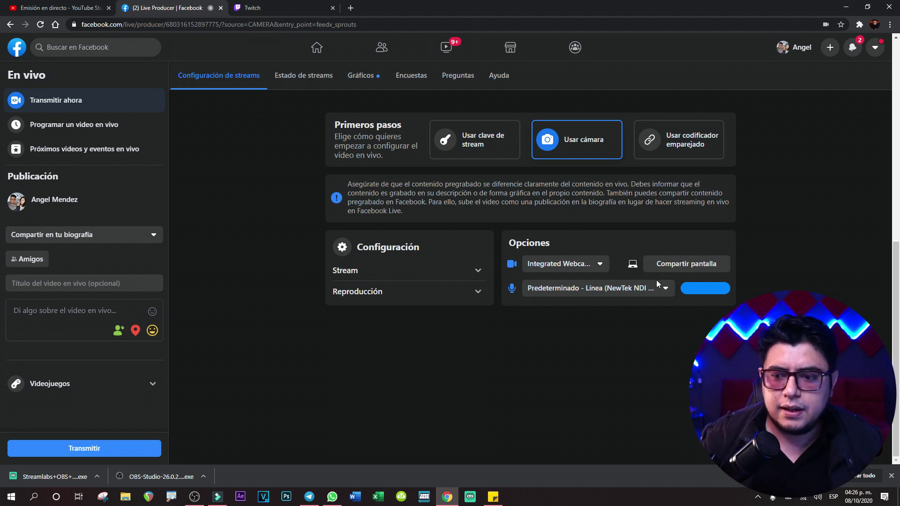
{"action": "scroll", "coordinate": [607, 247], "scroll_direction": "up", "scroll_amount": 8}
{"action": "scroll", "coordinate": [483, 272], "scroll_direction": "down", "scroll_amount": 5}
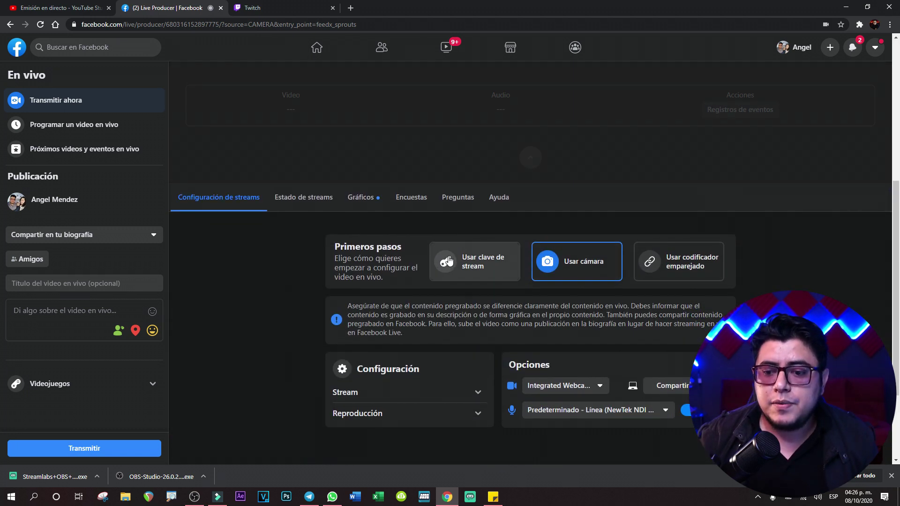
{"action": "left_click", "coordinate": [484, 271]}
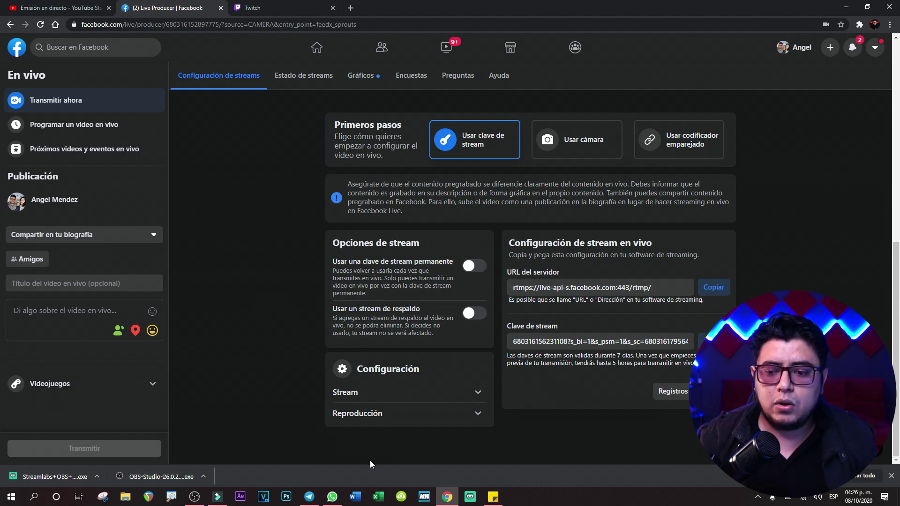
Step: Return to OBS and replace the stream key (Clave de retransmisión) with the one copied from Facebook
{"action": "left_click", "coordinate": [194, 497]}
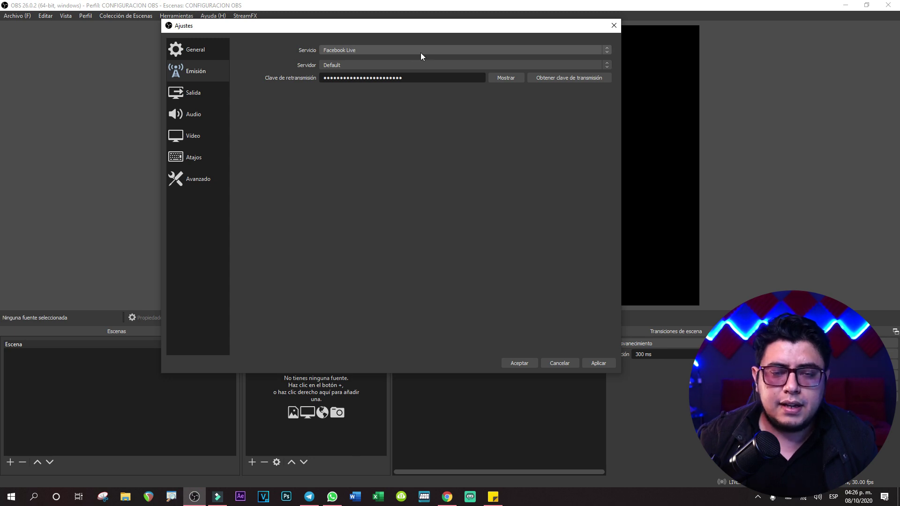
{"action": "left_click_drag", "start_coordinate": [416, 75], "coordinate": [323, 77]}
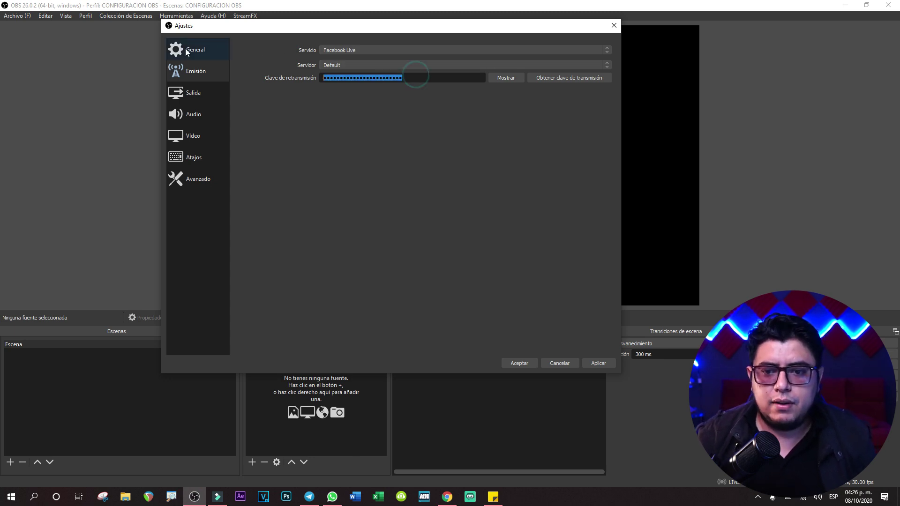
{"action": "key", "text": "ctrl+v"}
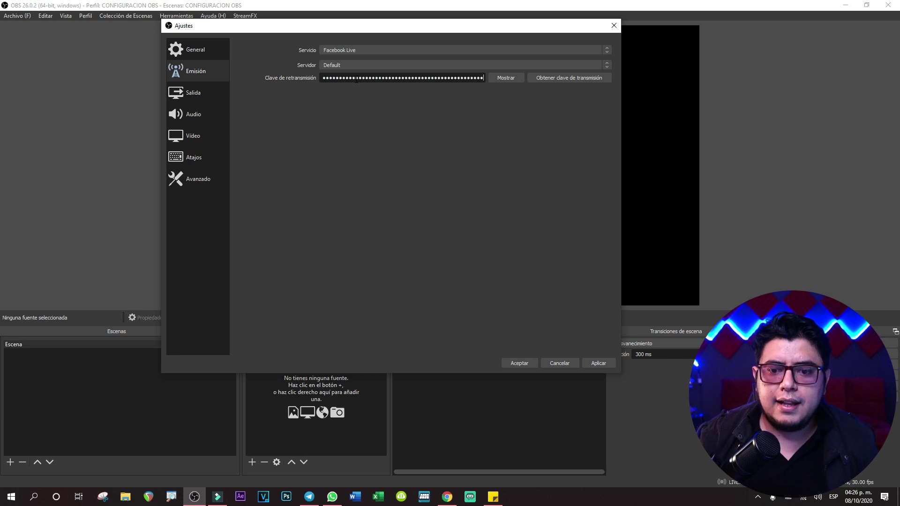
Step: Set the streaming service to Twitch, dismiss the account connection window, and choose to use a stream key
{"action": "left_click", "coordinate": [339, 50]}
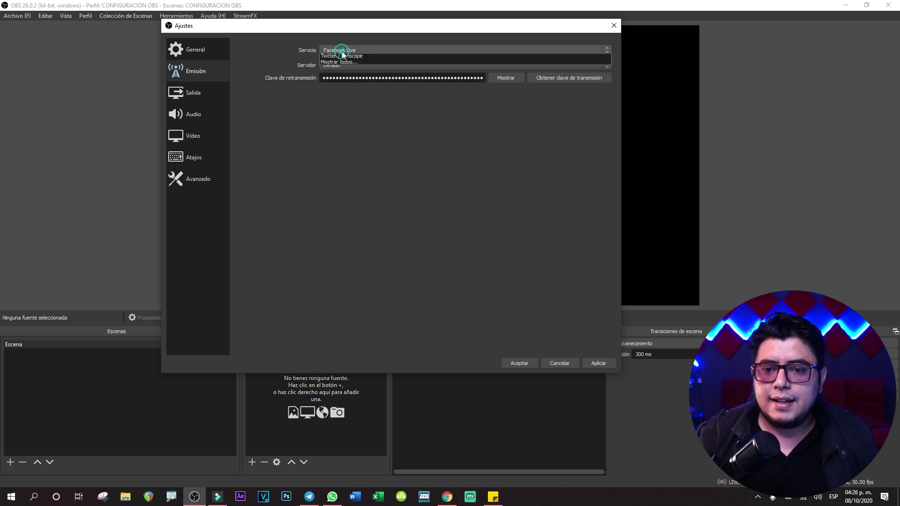
{"action": "left_click", "coordinate": [337, 64]}
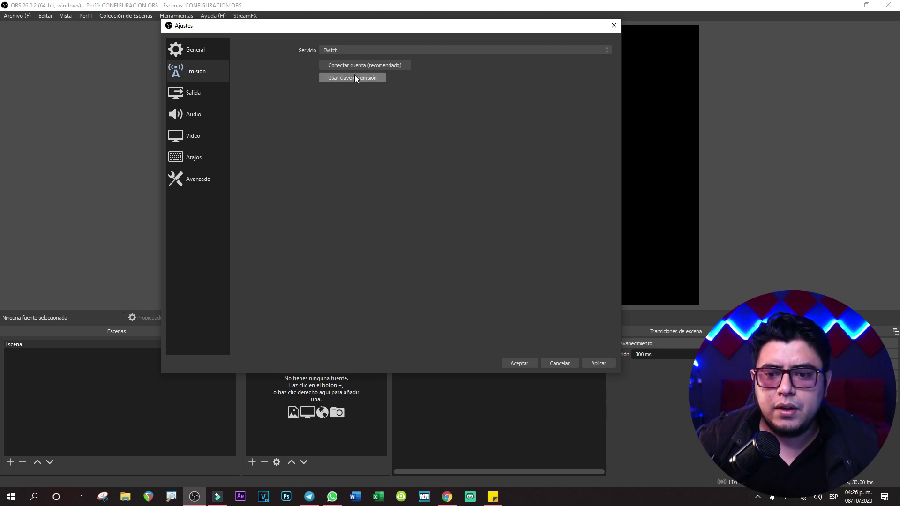
{"action": "left_click", "coordinate": [344, 64]}
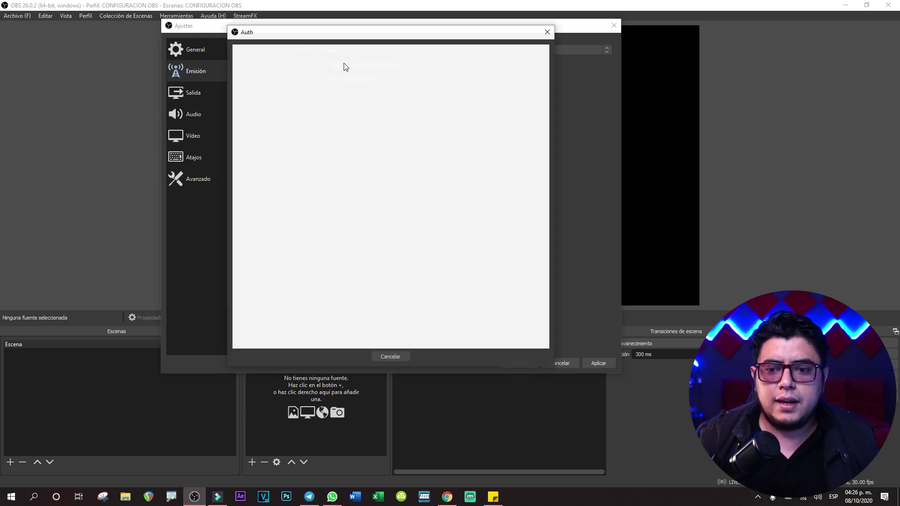
{"action": "left_click", "coordinate": [547, 32]}
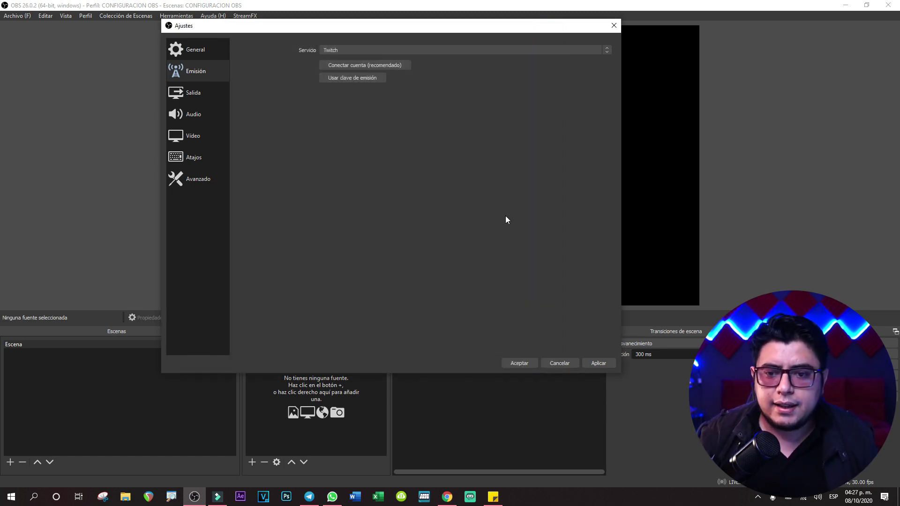
{"action": "left_click", "coordinate": [350, 78]}
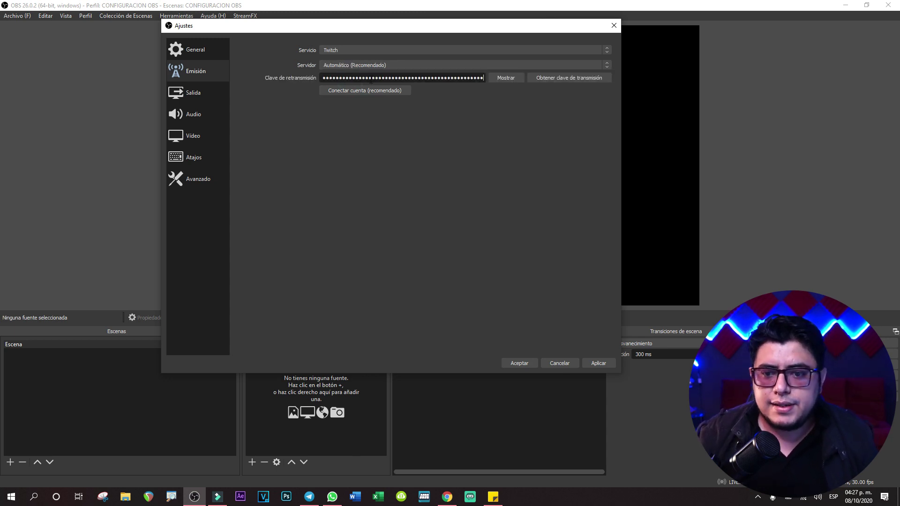
Step: Switch to Twitch in the browser and open the creator dashboard's Transmisión settings containing the main stream key
{"action": "left_click", "coordinate": [447, 495]}
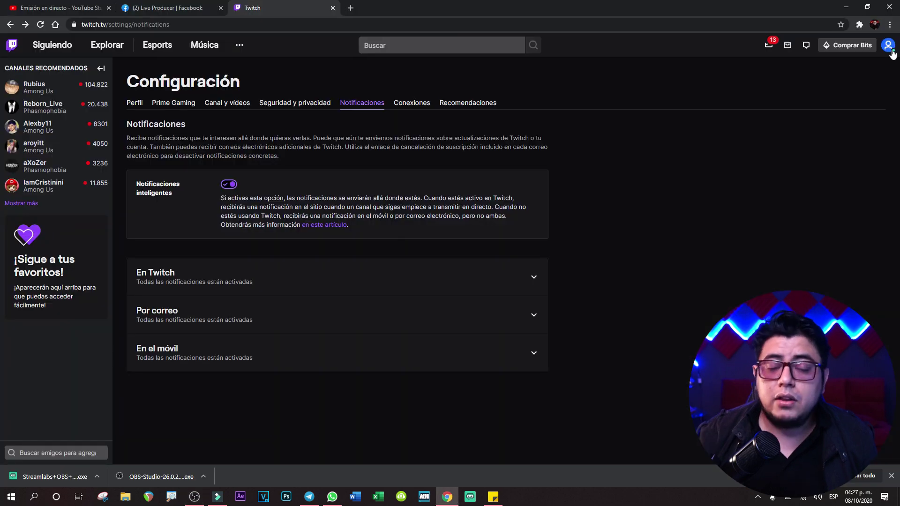
{"action": "left_click", "coordinate": [889, 48]}
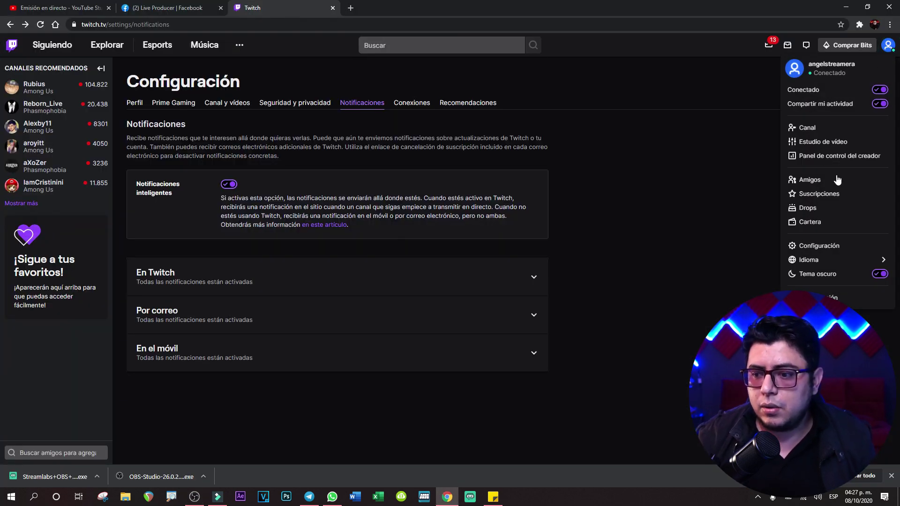
{"action": "left_click", "coordinate": [835, 245]}
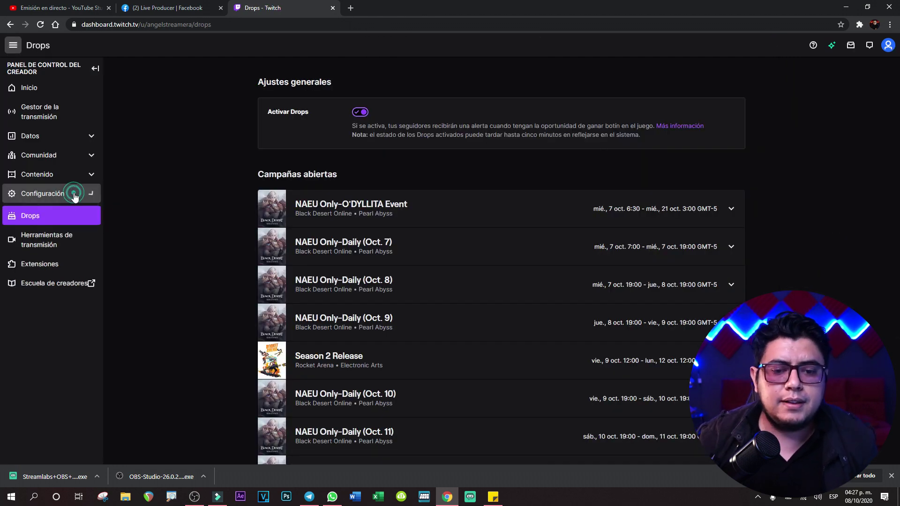
{"action": "left_click", "coordinate": [71, 193]}
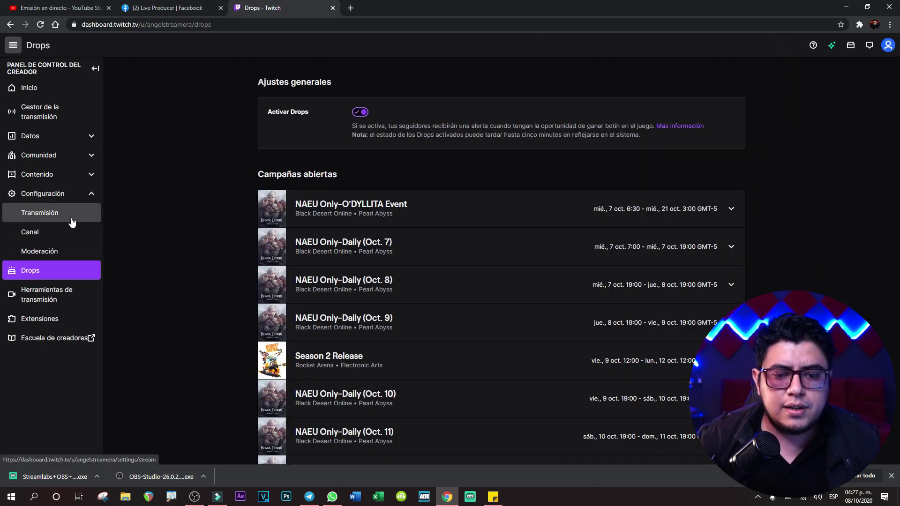
{"action": "left_click", "coordinate": [61, 216]}
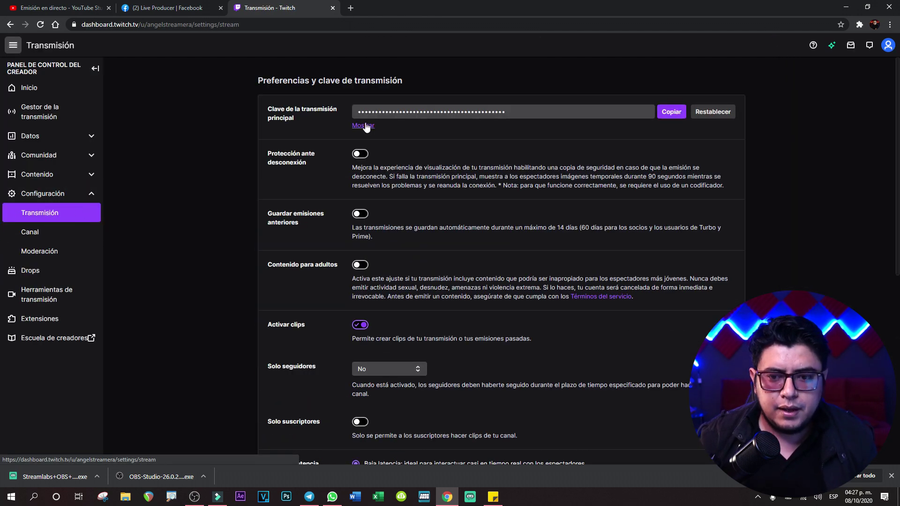
Step: Copy the main stream key from Twitch, replace the stream key (Clave de retransmisión) in OBS with it, and save the settings
{"action": "left_click", "coordinate": [672, 111]}
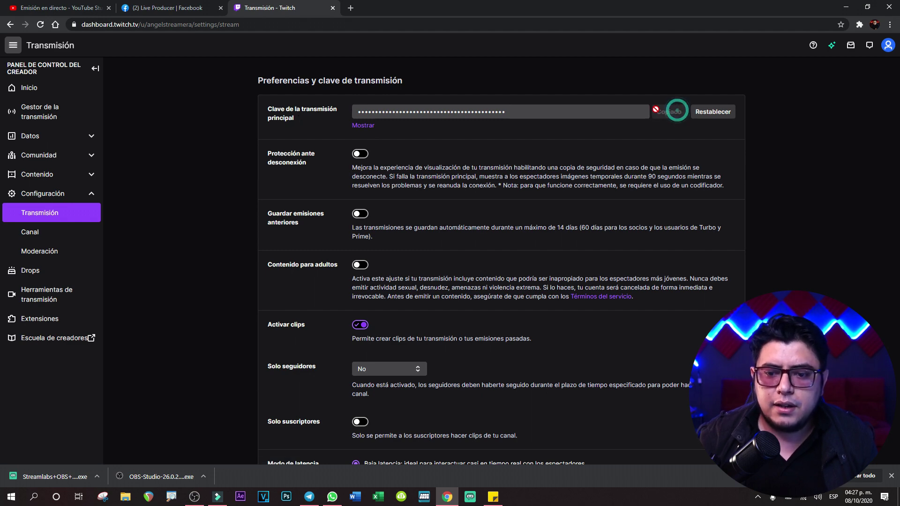
{"action": "left_click", "coordinate": [195, 497]}
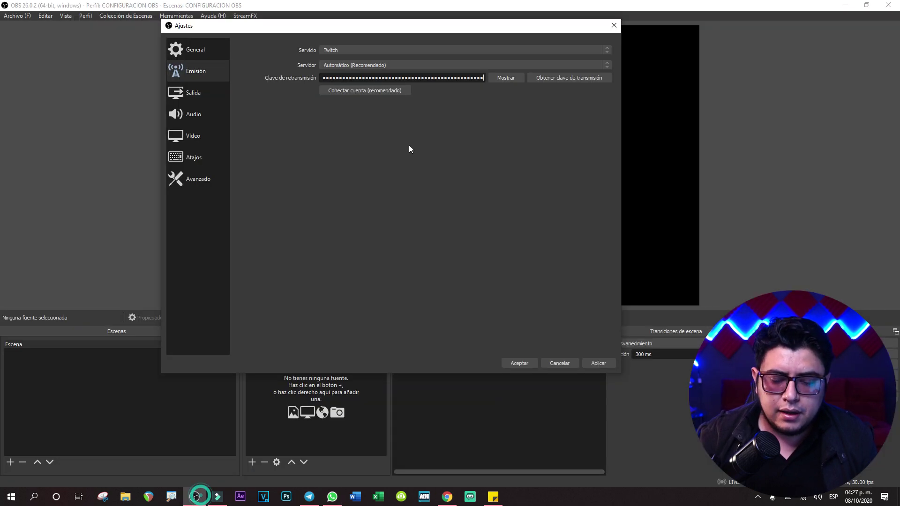
{"action": "double_click", "coordinate": [426, 78]}
{"action": "key", "text": "BackSpace"}
{"action": "key", "text": "ctrl+v"}
{"action": "left_click", "coordinate": [599, 363]}
{"action": "left_click", "coordinate": [518, 364]}
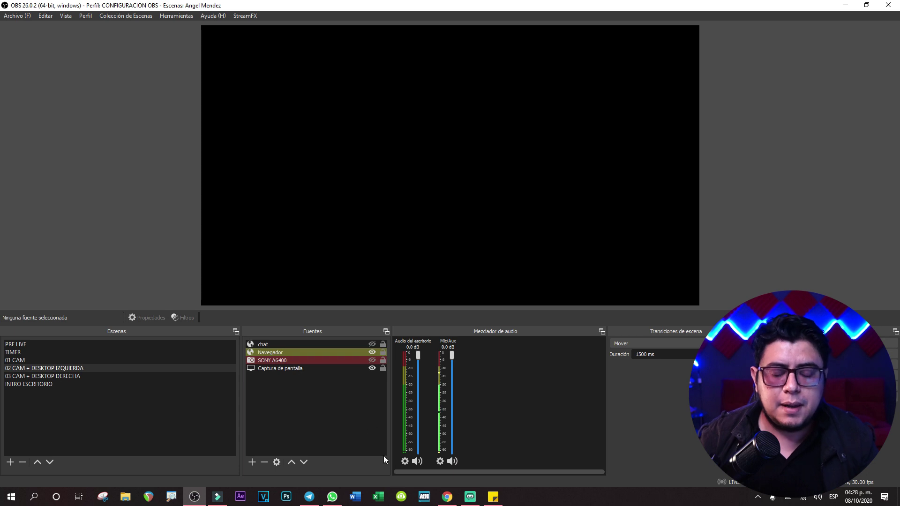
Step: Switch to Streamlabs OBS and review its Stream, Salida, Audio and Vídeo settings, then close the settings window
{"action": "left_click", "coordinate": [470, 497]}
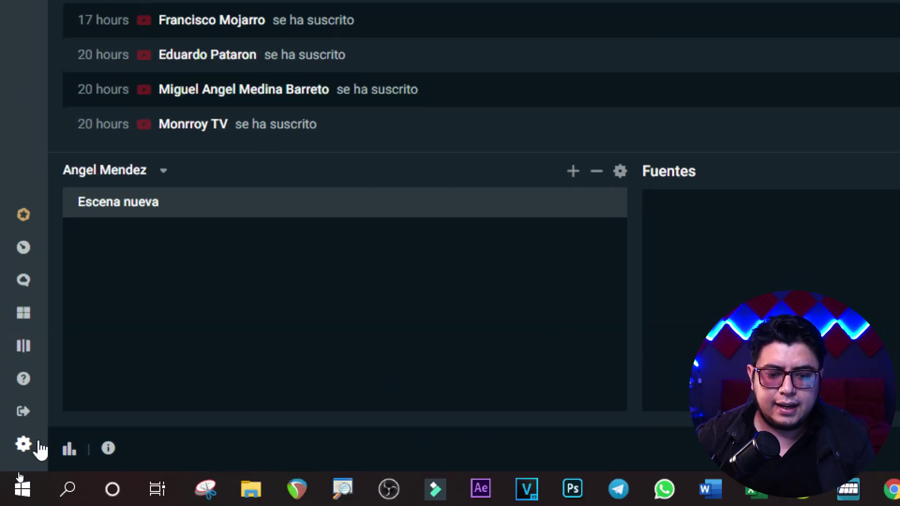
{"action": "left_click", "coordinate": [23, 464]}
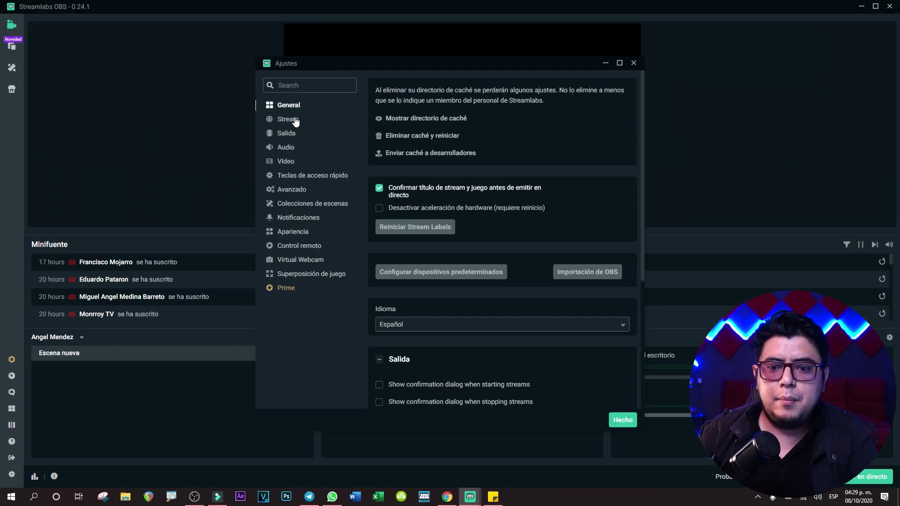
{"action": "left_click", "coordinate": [283, 121]}
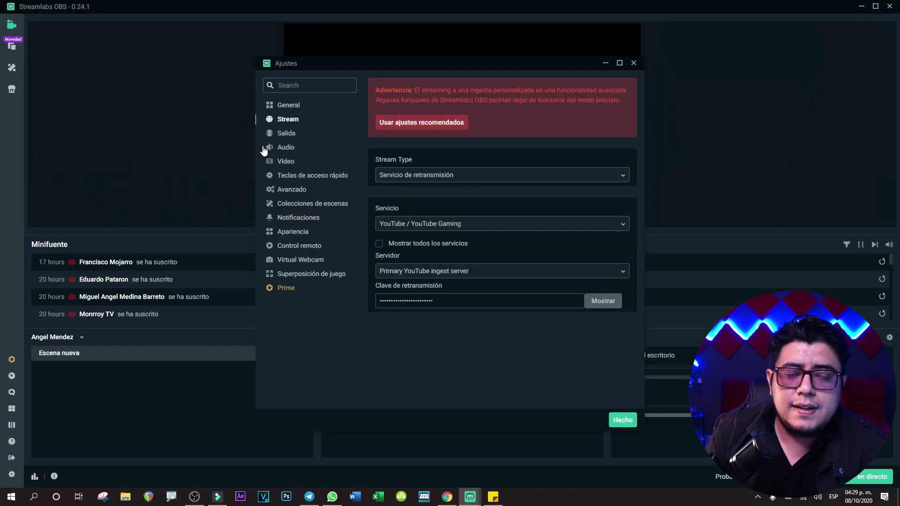
{"action": "left_click", "coordinate": [284, 133]}
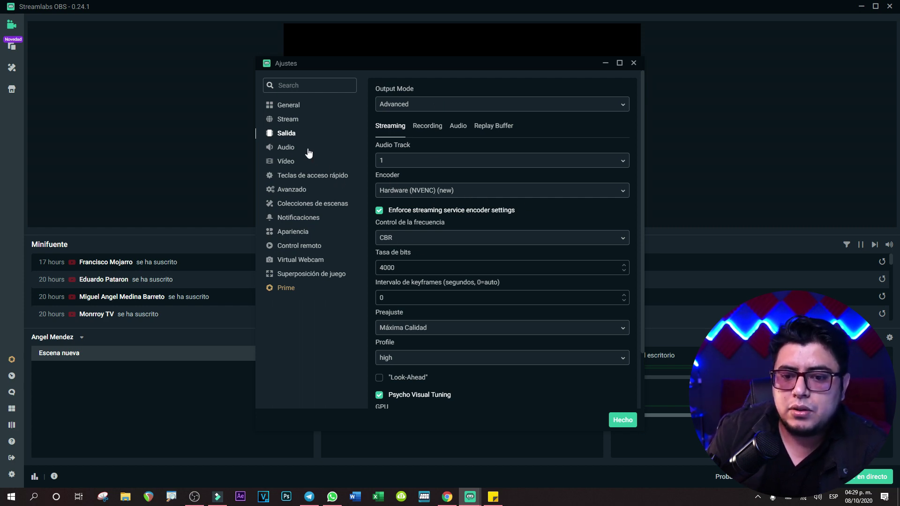
{"action": "left_click", "coordinate": [286, 147]}
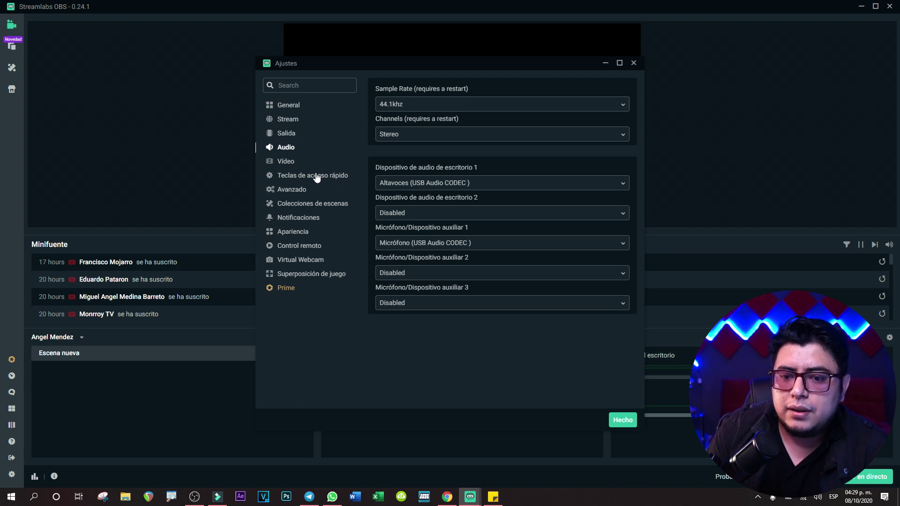
{"action": "left_click", "coordinate": [281, 161]}
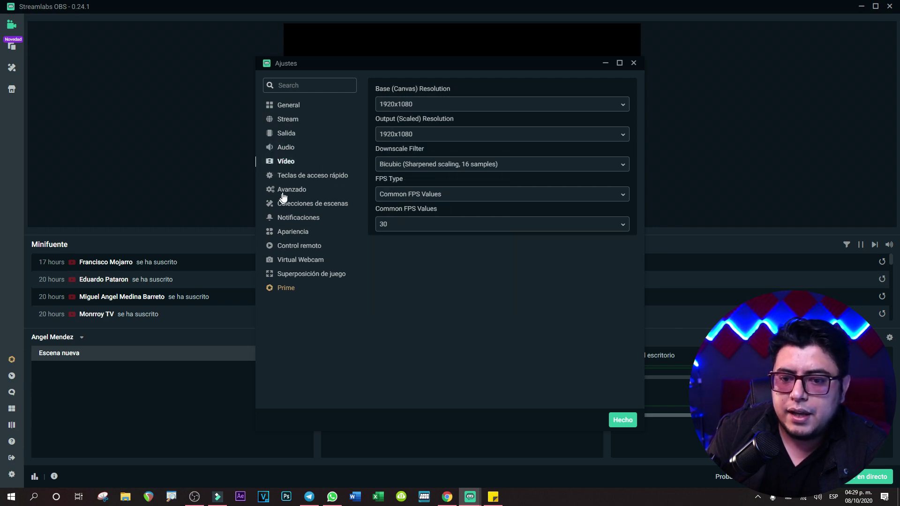
{"action": "left_click", "coordinate": [633, 63]}
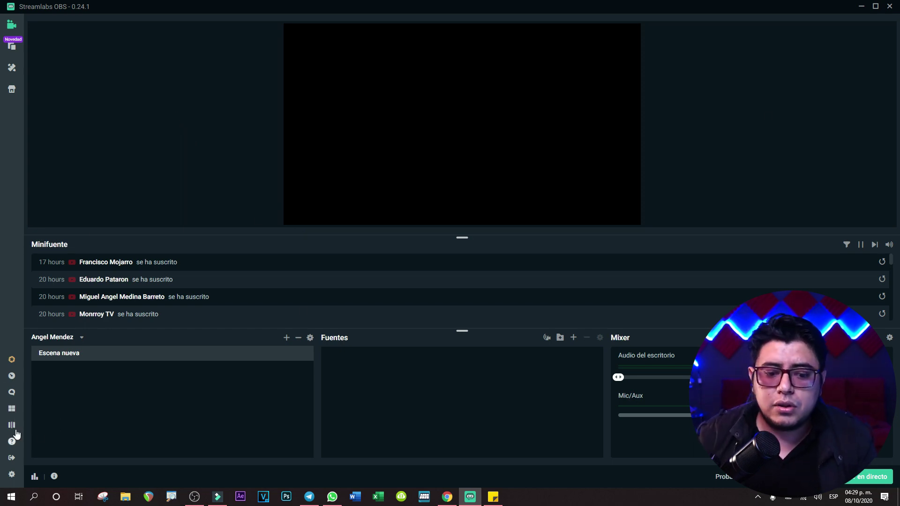
Step: Change the editor layout to the design with full-height side columns for Minifuente and the audio mixer, and save it
{"action": "left_click", "coordinate": [12, 409]}
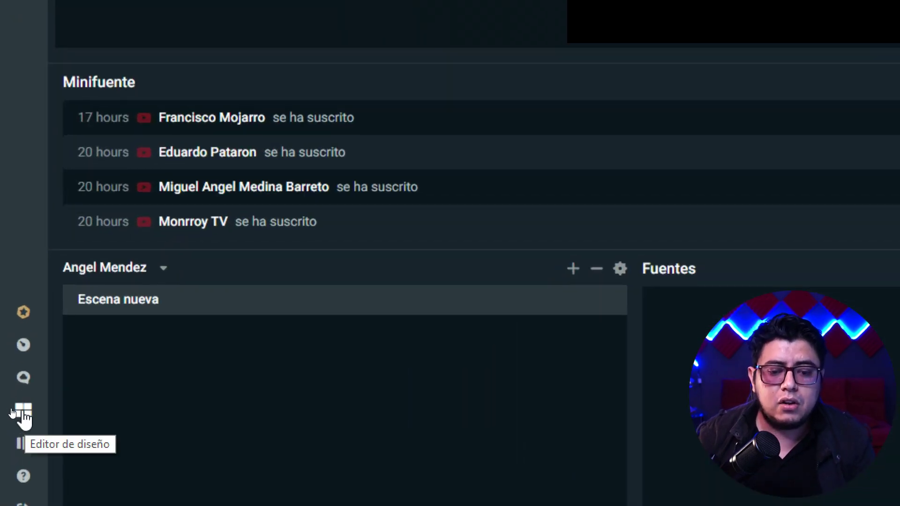
{"action": "left_click", "coordinate": [22, 413]}
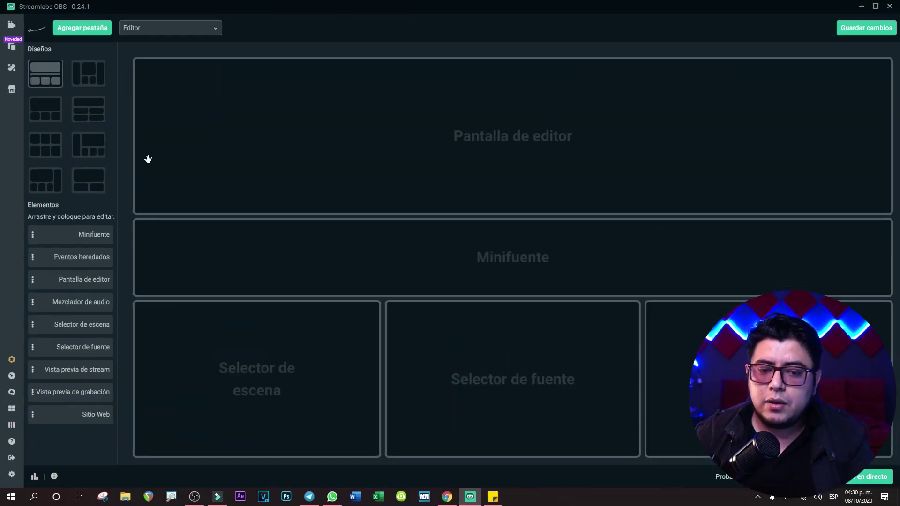
{"action": "left_click", "coordinate": [86, 75]}
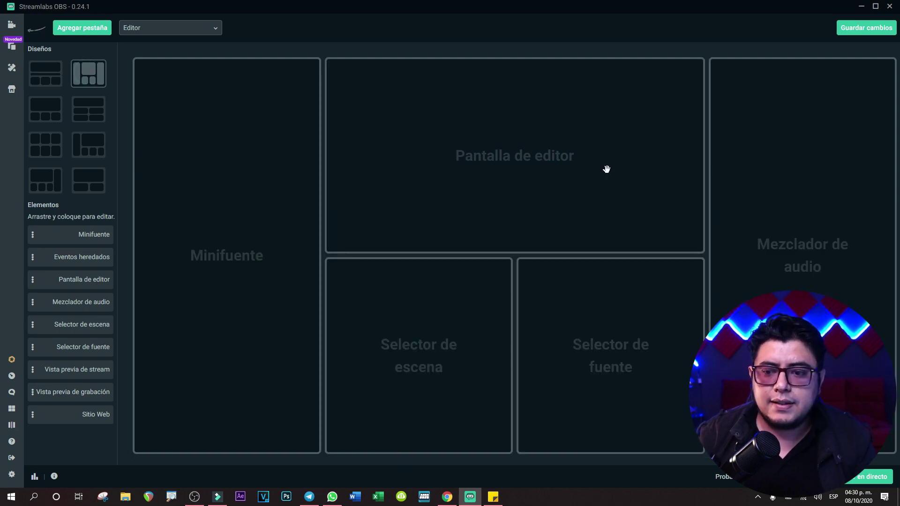
{"action": "left_click", "coordinate": [864, 29]}
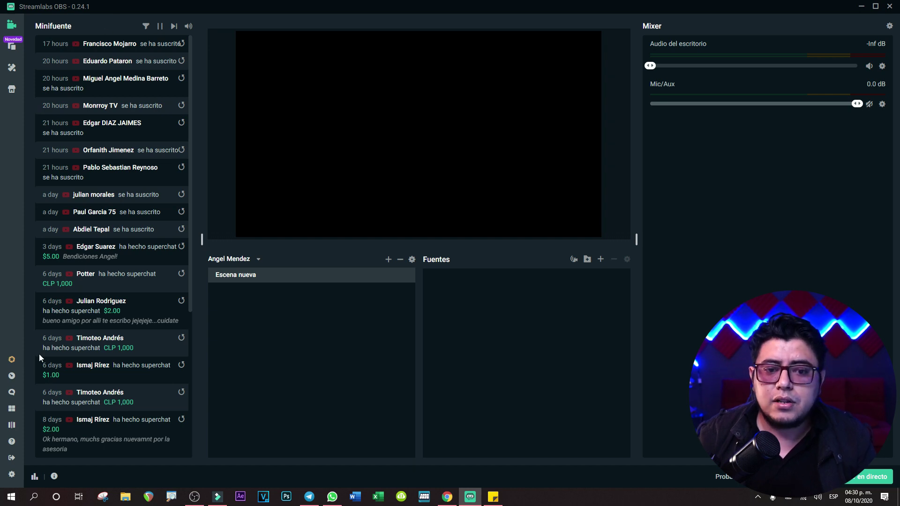
Step: Start importing the existing OBS settings into Streamlabs OBS using the CONFIGURACION_OBS profile
{"action": "left_click", "coordinate": [12, 474]}
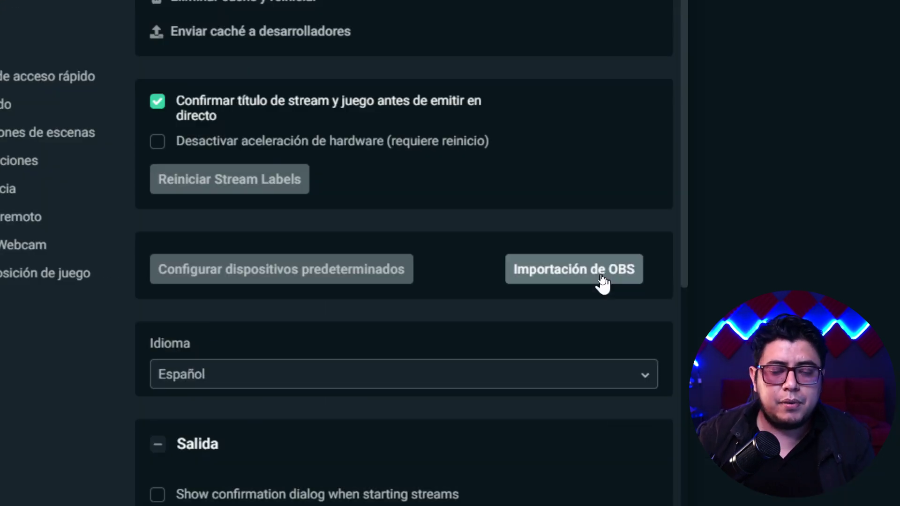
{"action": "left_click", "coordinate": [603, 283]}
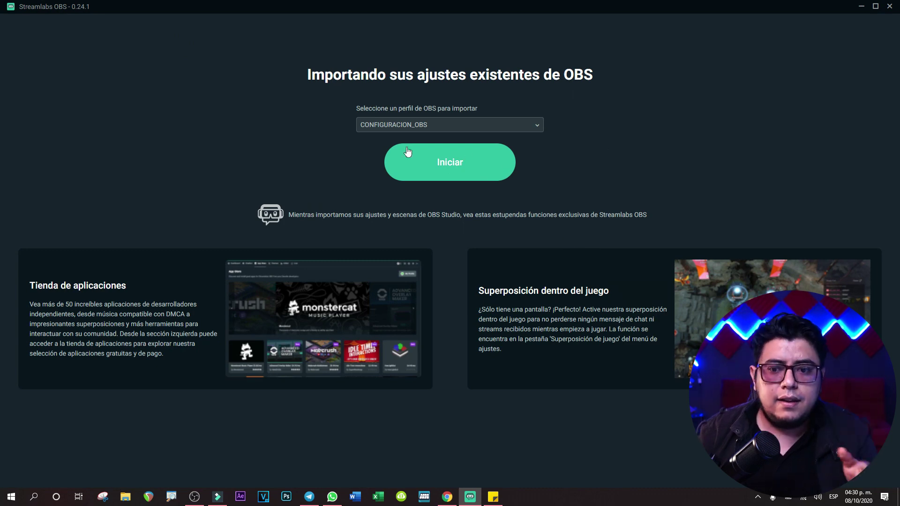
{"action": "left_click", "coordinate": [412, 124]}
{"action": "left_click", "coordinate": [676, 137]}
{"action": "left_click", "coordinate": [451, 162]}
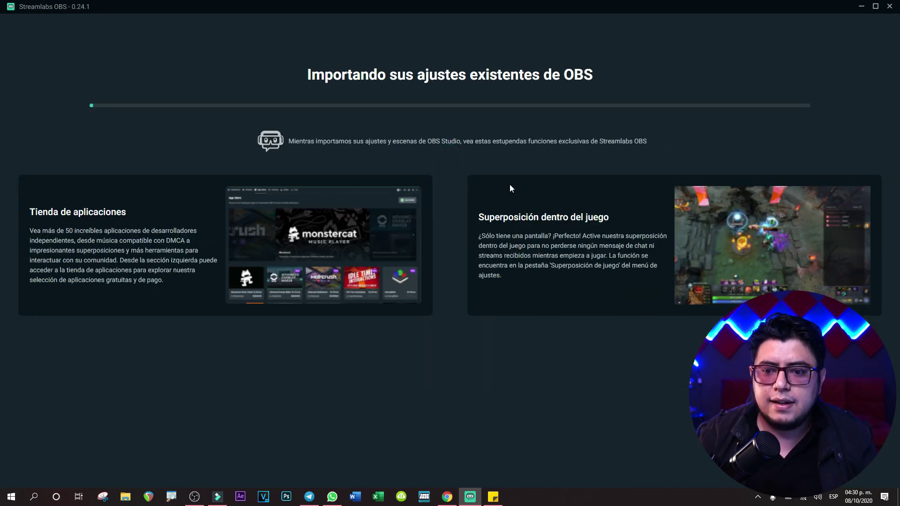